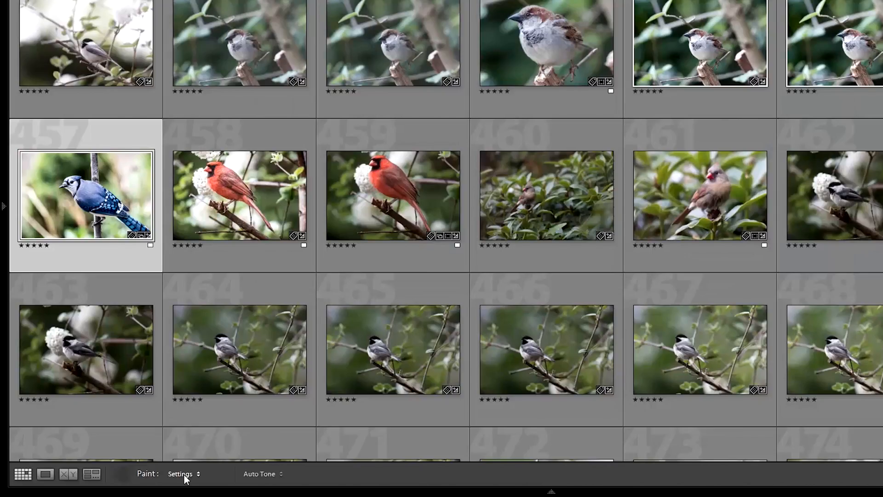
Step: Set the Painter tool to apply Settings with the Auto Tone option
click(181, 474)
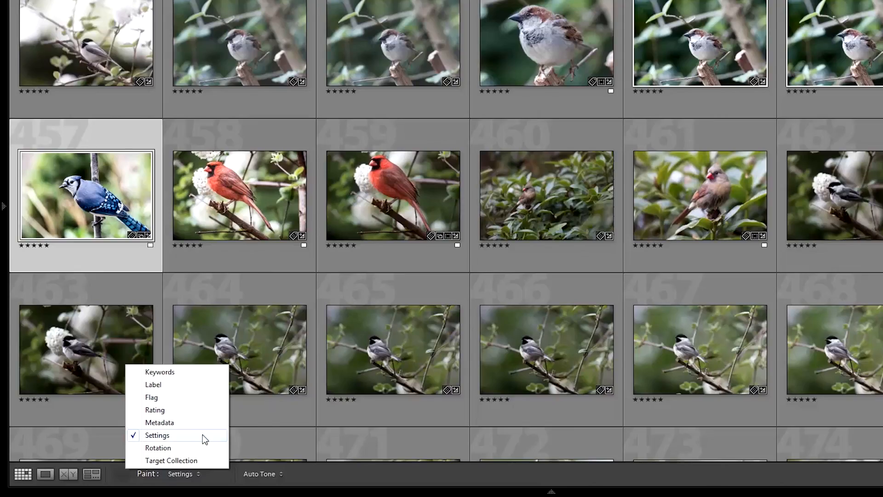
click(203, 434)
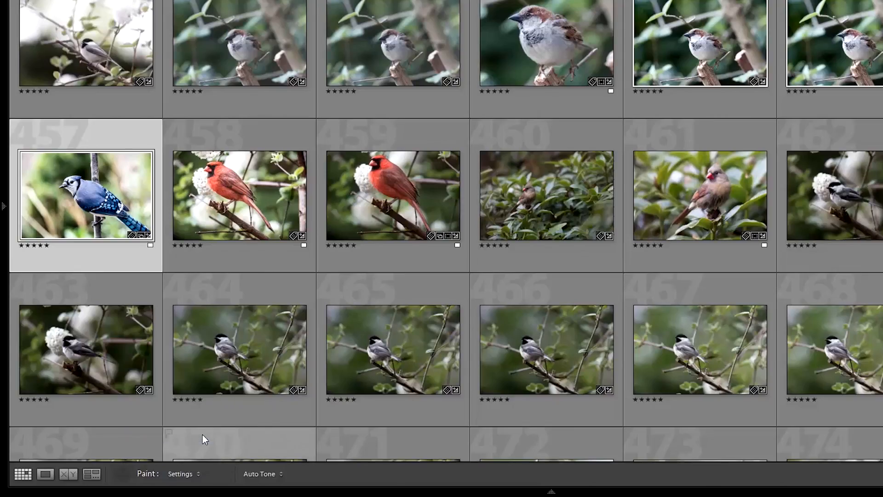
click(267, 474)
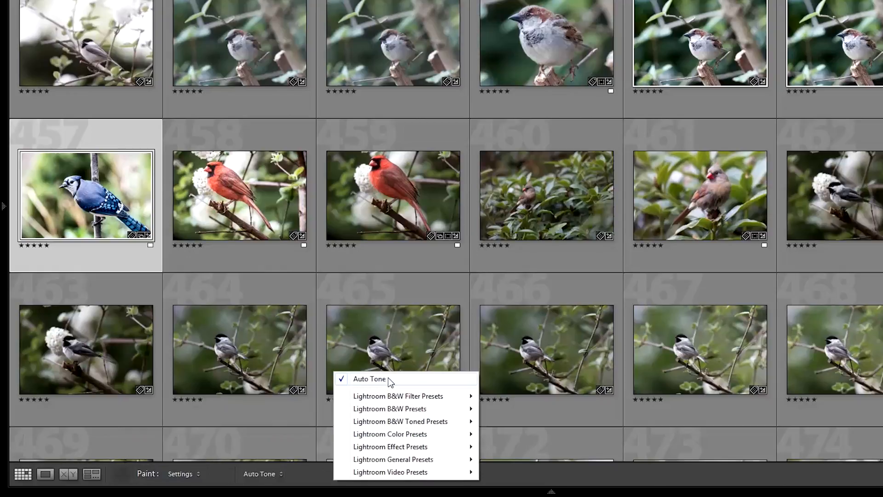
mouse_move(402, 399)
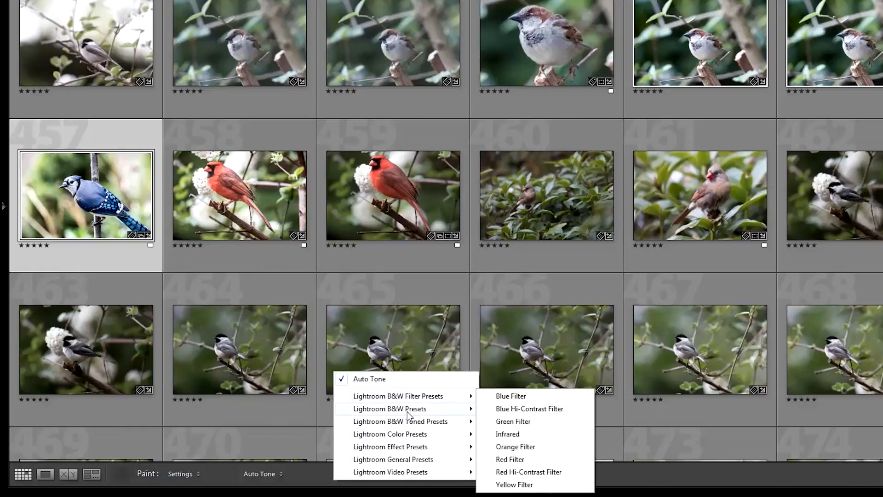
mouse_move(409, 414)
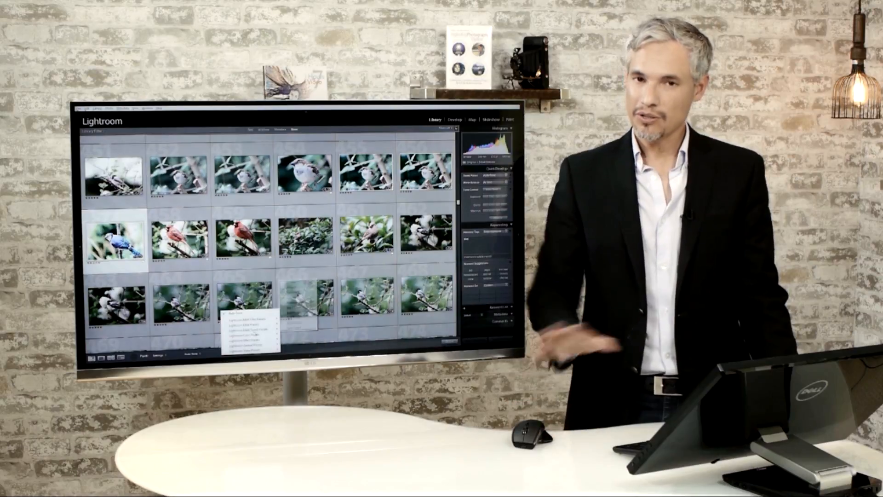
mouse_move(255, 335)
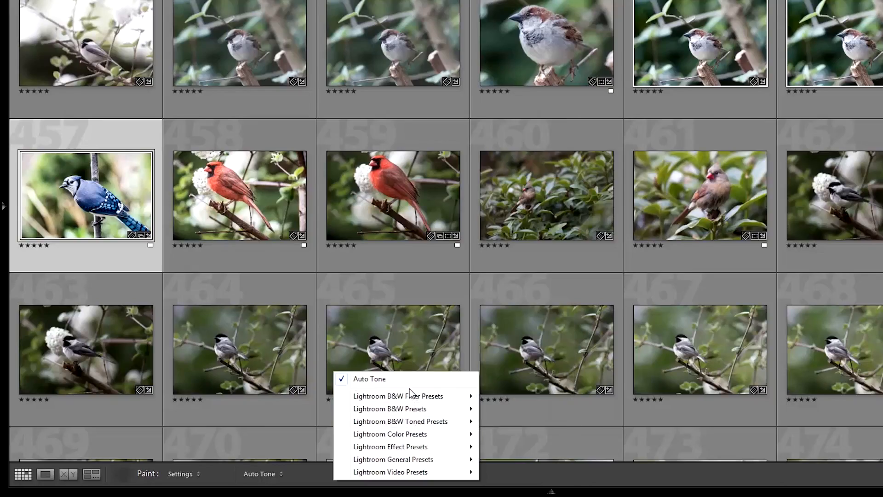
click(409, 382)
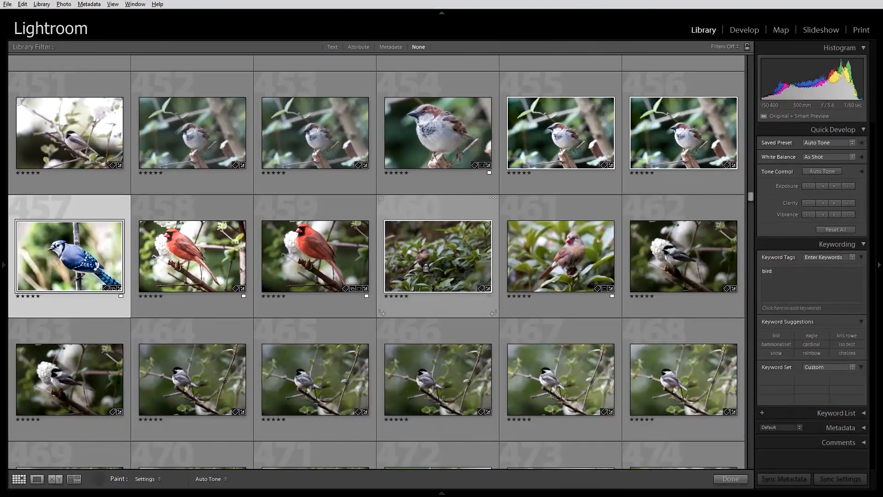
Step: Paint Auto Tone onto the leafy bush photo, the female cardinal photo and the chickadee-on-branch photos in the grid
click(425, 267)
click(316, 380)
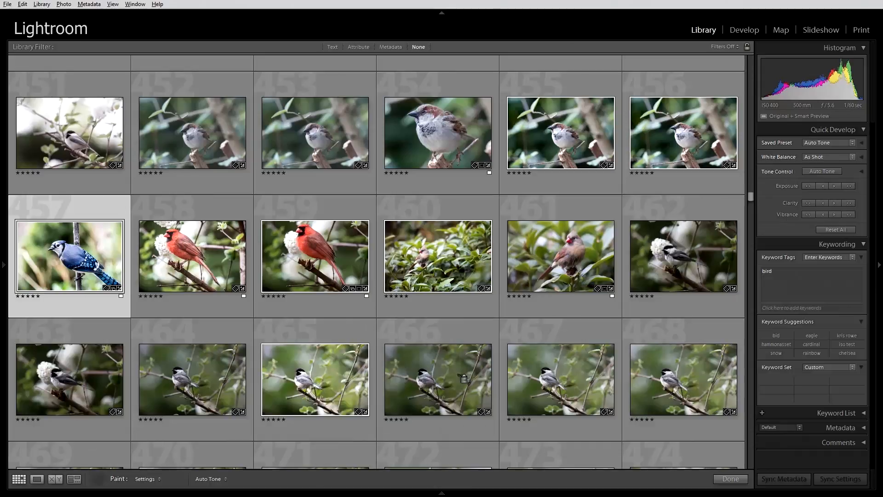
click(493, 321)
click(615, 198)
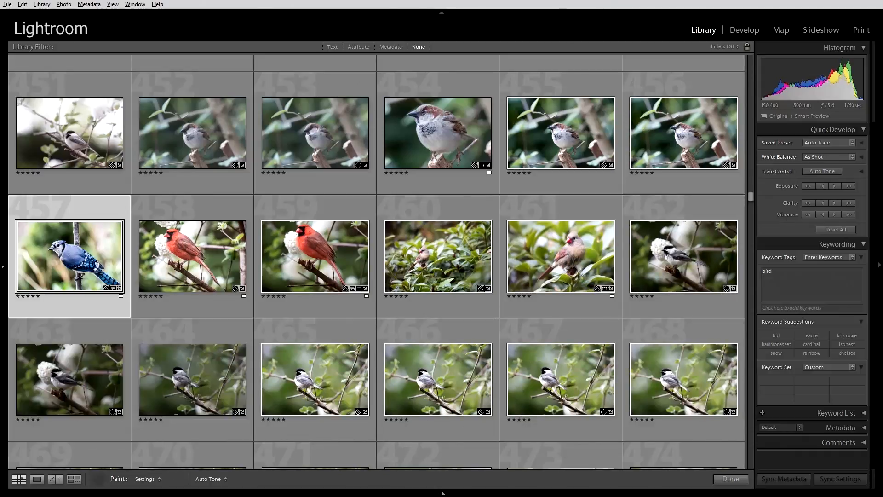
click(248, 321)
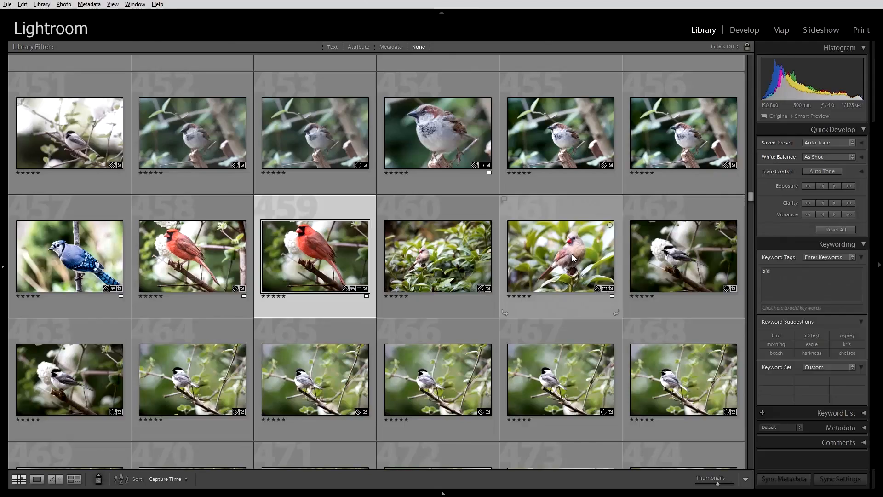
Step: Create a virtual copy of the female cardinal photo, and select the copy and the original in turn
click(572, 254)
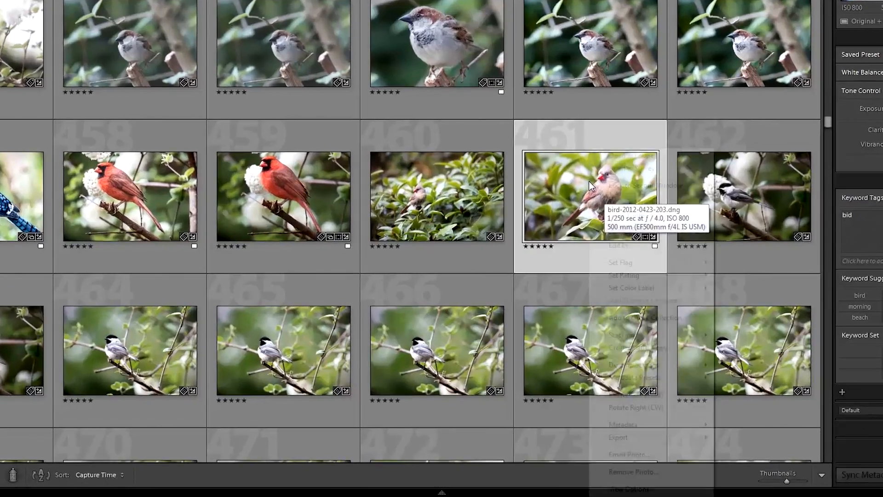
right_click(560, 247)
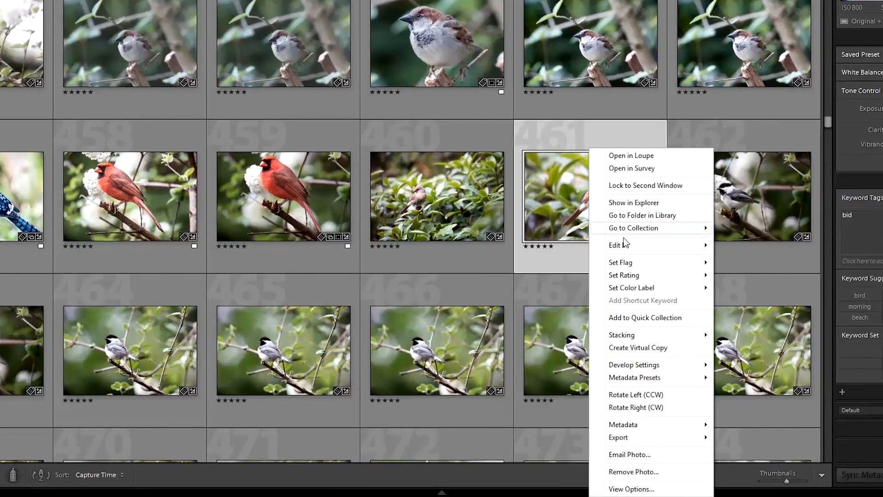
click(642, 351)
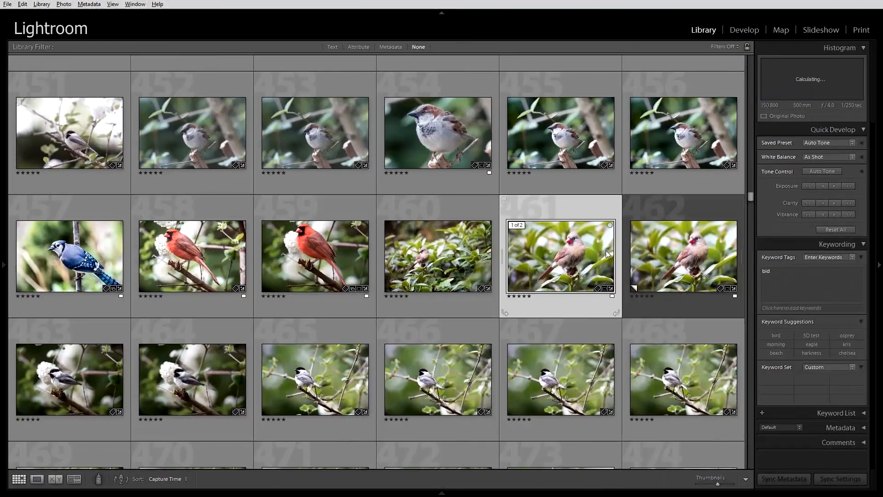
click(689, 216)
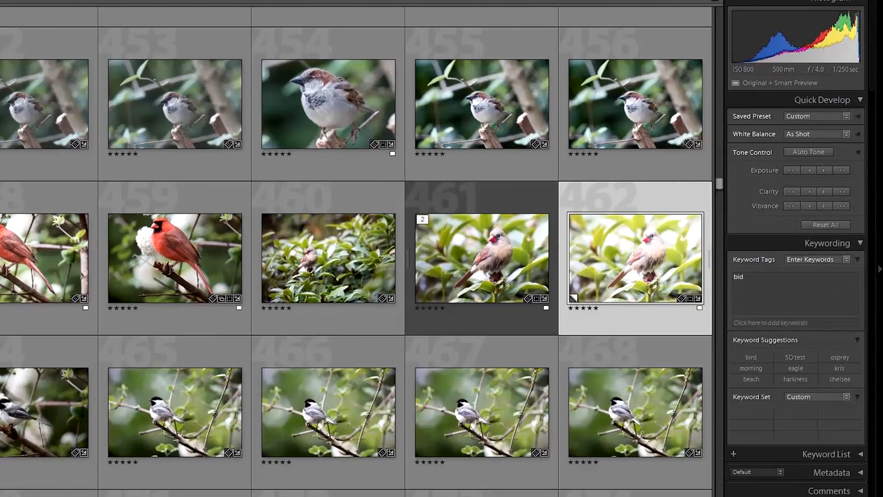
click(555, 248)
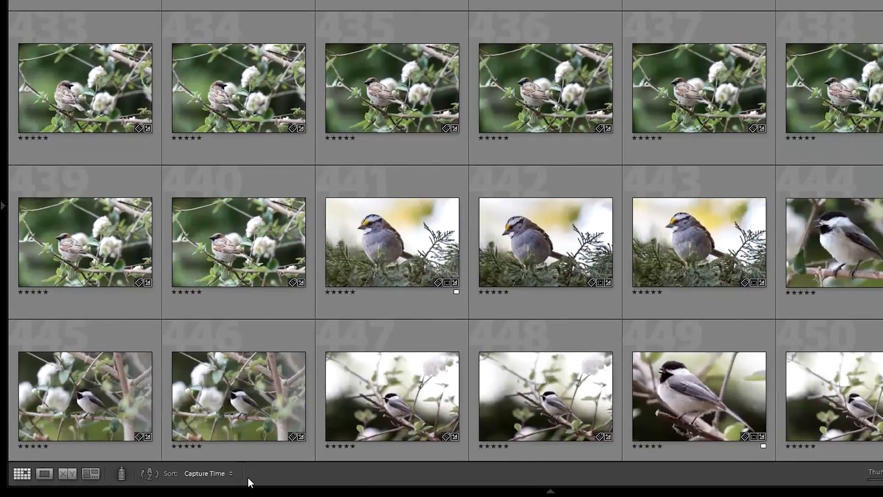
Step: Toggle the toolbar's visibility and try sorting the photos by Added Order and by Edit Time
key(t)
key(t)
click(230, 473)
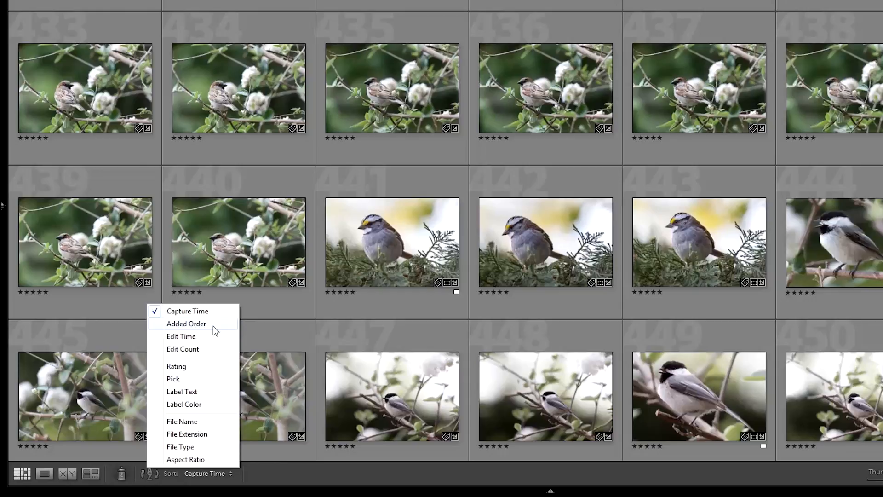
click(214, 325)
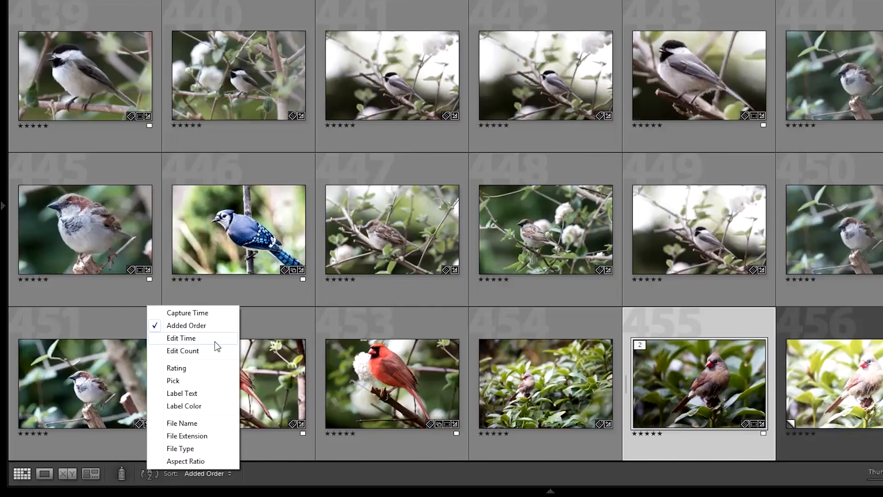
click(215, 343)
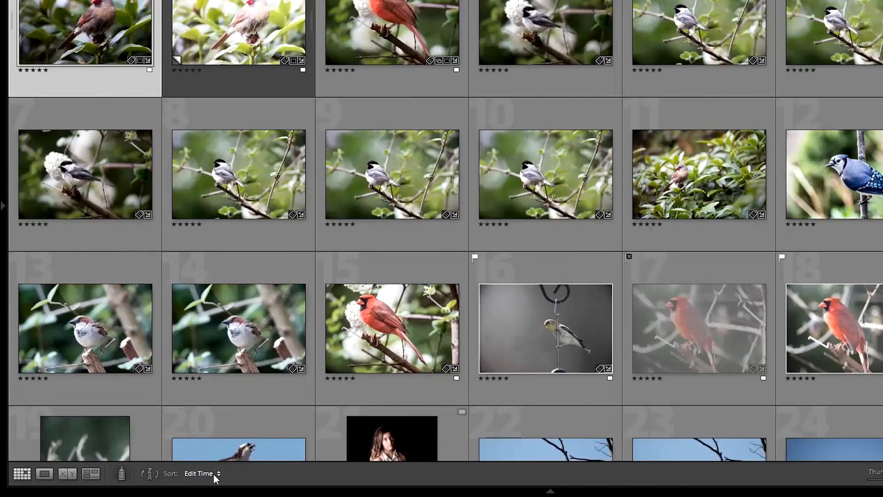
Step: Sort the photos by Edit Count and select the blue jay photo at the start of the grid
click(214, 474)
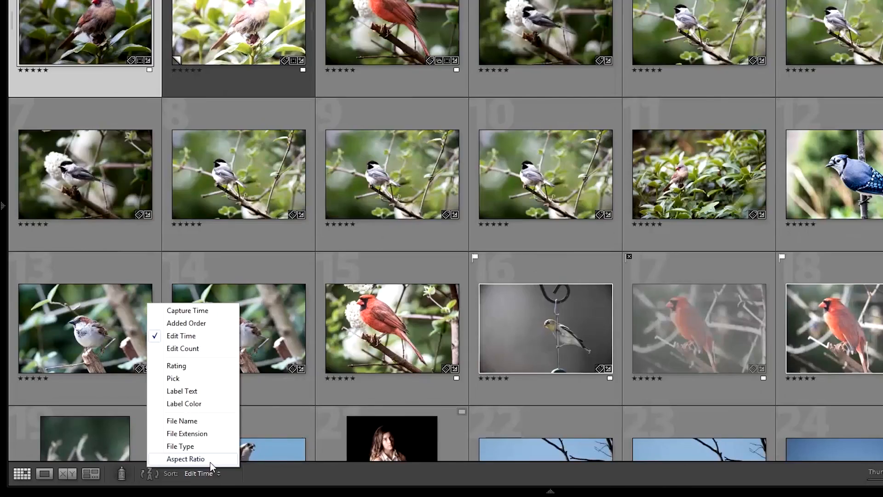
click(214, 349)
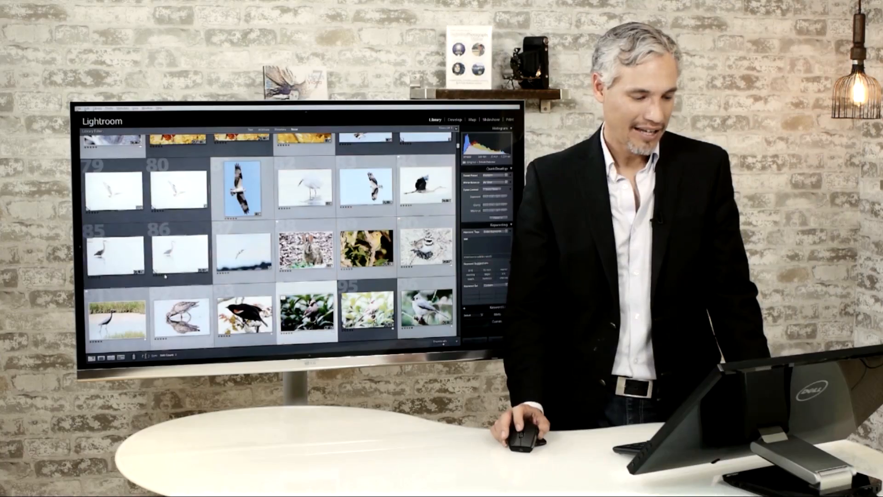
scroll(215, 349, up, 15)
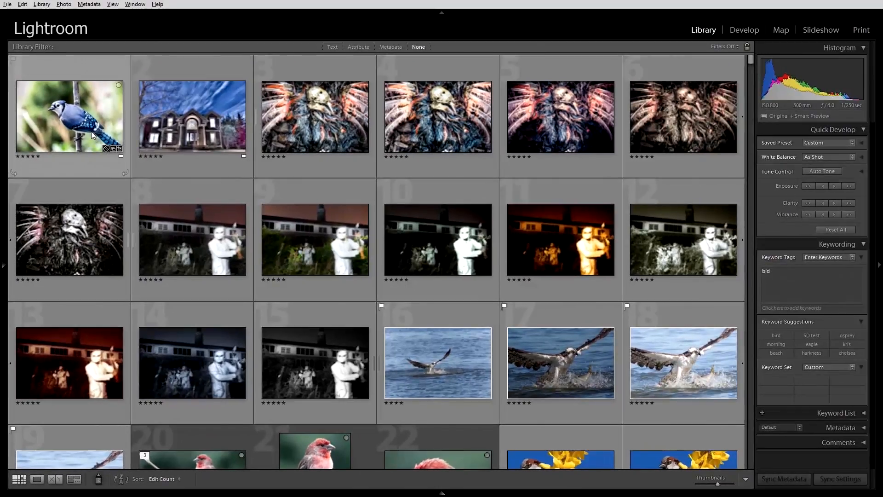
click(108, 55)
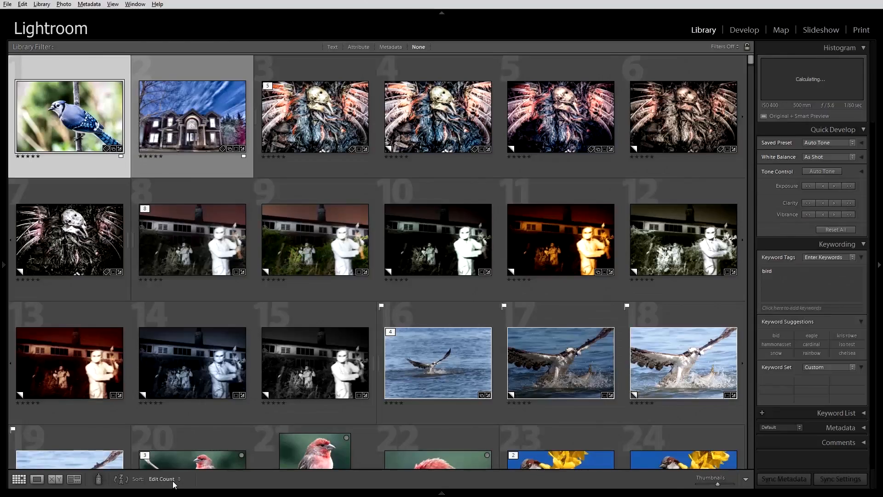
Step: Open the list of sort criteria for the photo grid
click(174, 481)
click(222, 474)
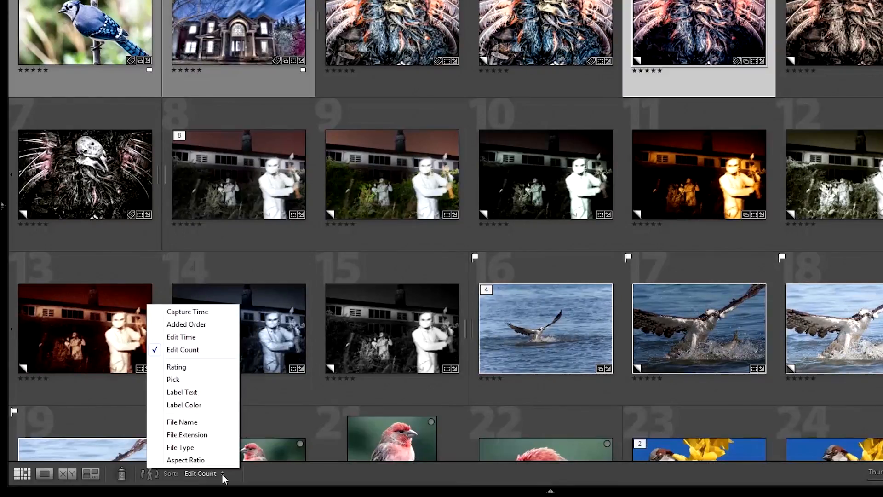
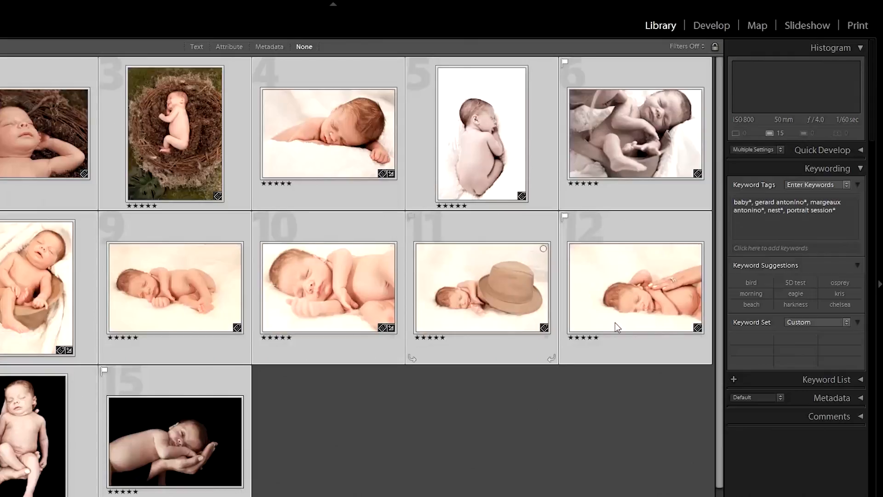
Step: Replace the keyword tags of all selected newborn photos with "baby" and deselect the photos
click(832, 214)
click(838, 214)
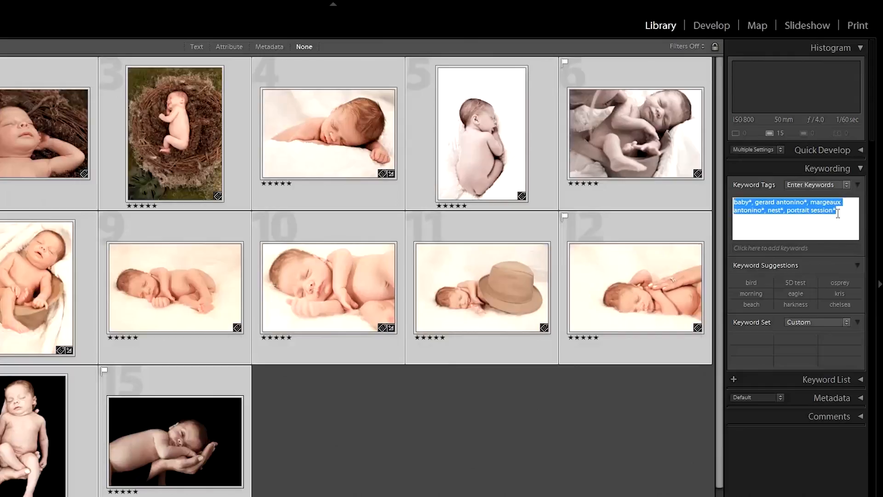
text(baby)
key(Return)
click(554, 448)
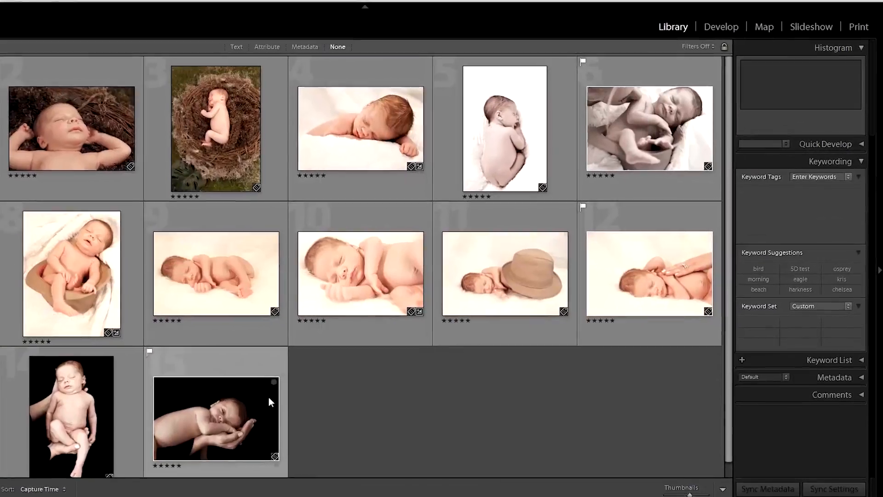
Step: Select the three newborn photos with a black backdrop and add the keyword "black background" after "baby"
click(228, 414)
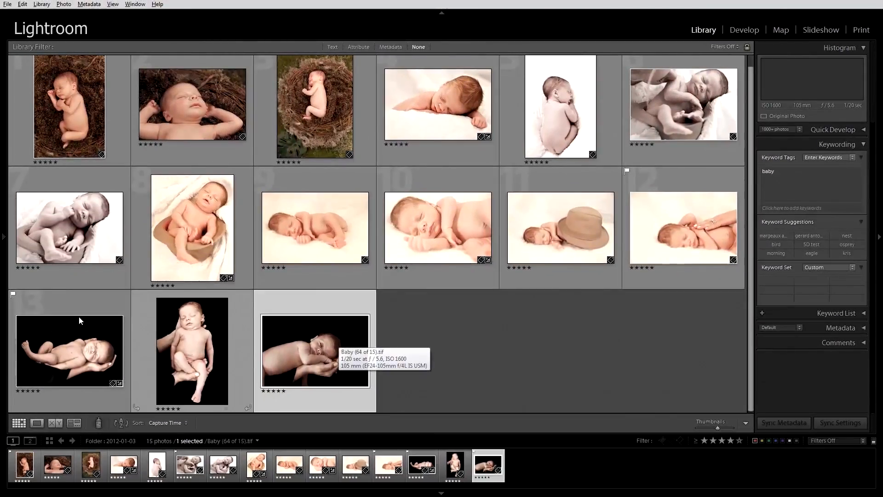
shift+click(79, 317)
click(830, 197)
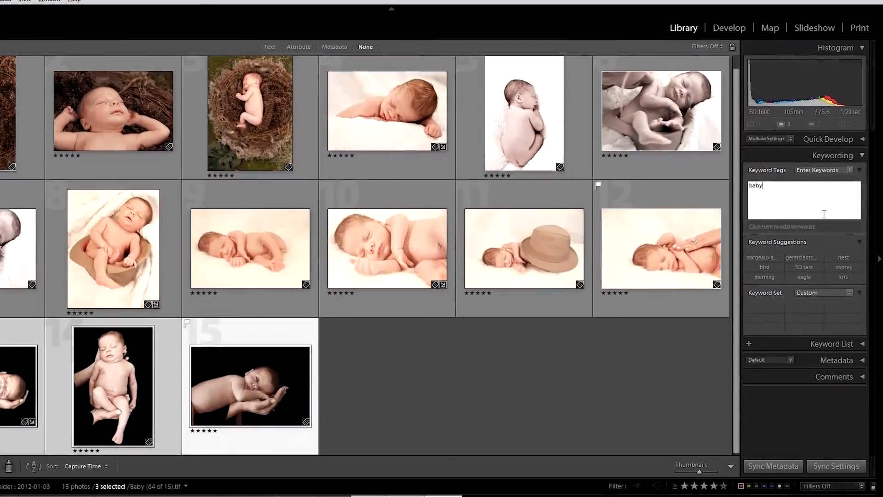
text(, black ba)
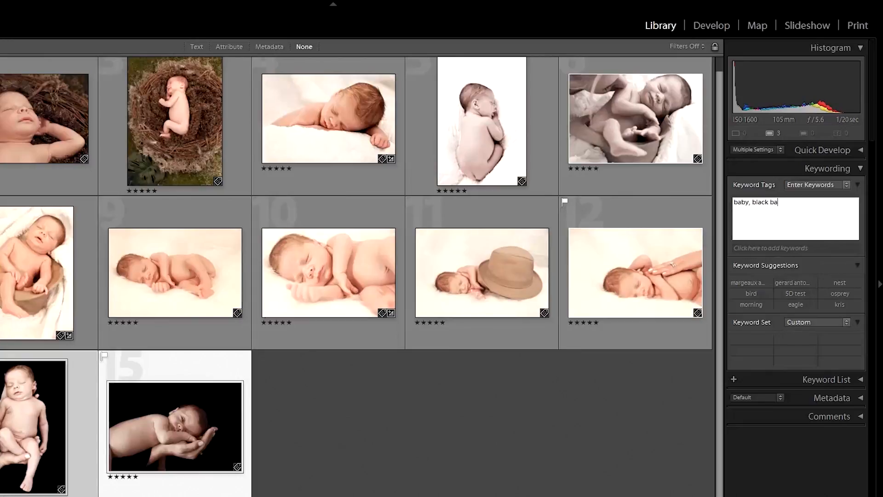
text(ckground)
key(Return)
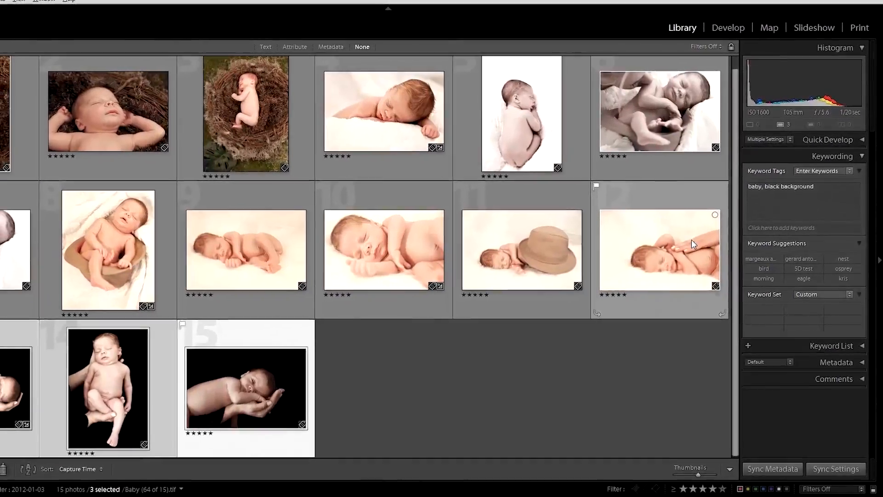
Step: Select the four cream-toned newborn photos numbered 9 to 12 and add the keyword "fur" after "baby"
click(667, 262)
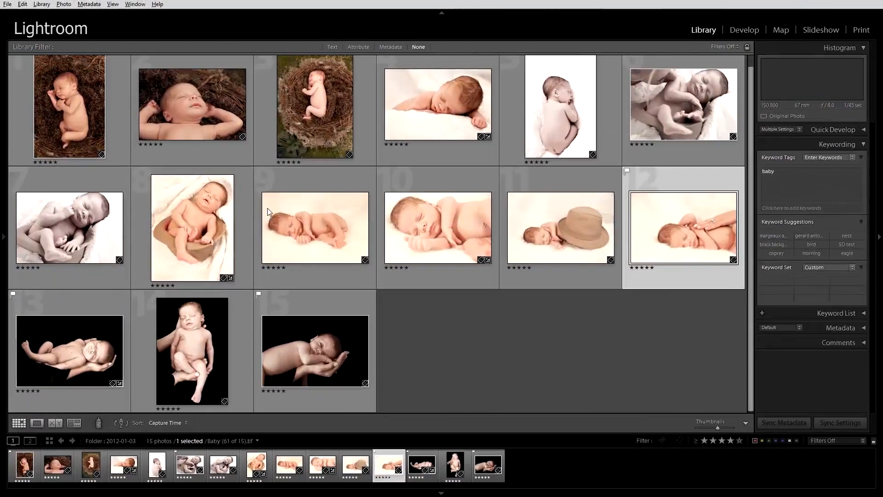
shift+click(319, 230)
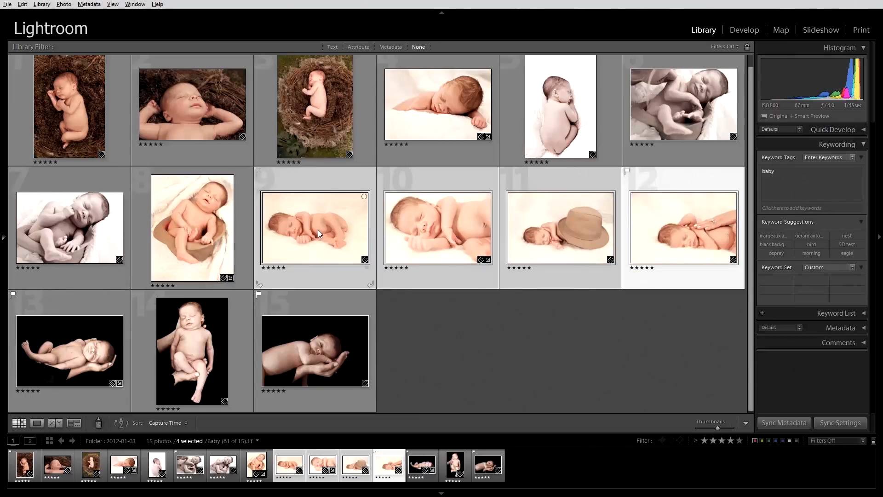
click(820, 180)
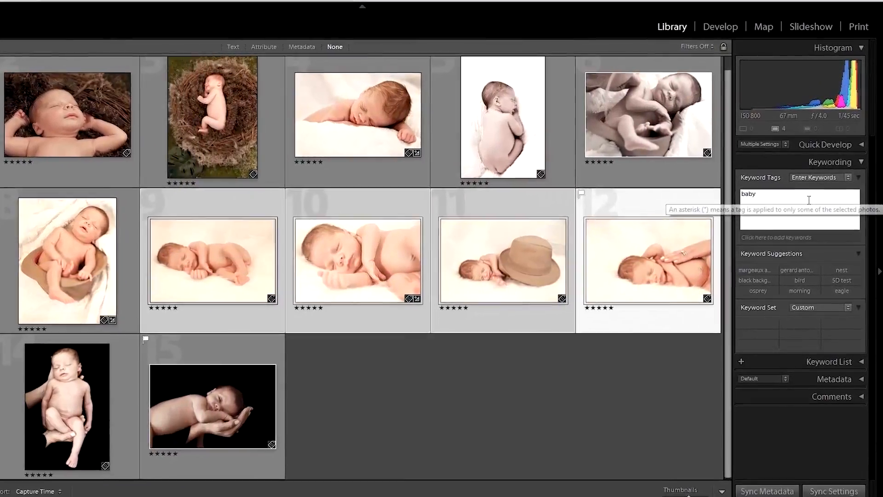
text(, f)
key(Return)
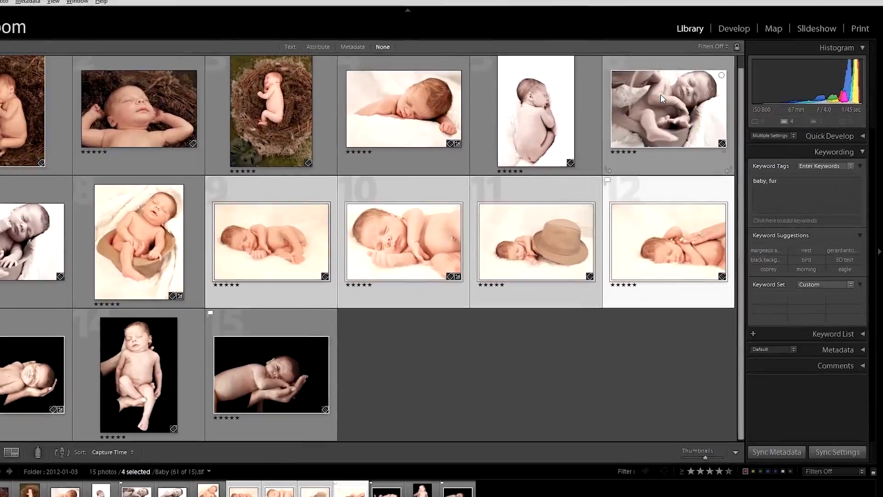
Step: Select the two desaturated newborn photos numbered 6 and 7 and add the keyword "hat" after "baby"
click(628, 102)
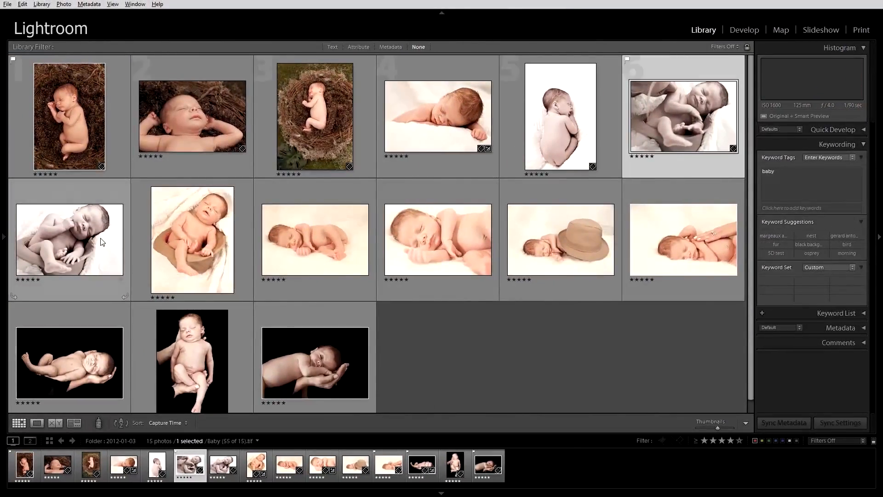
ctrl+click(102, 243)
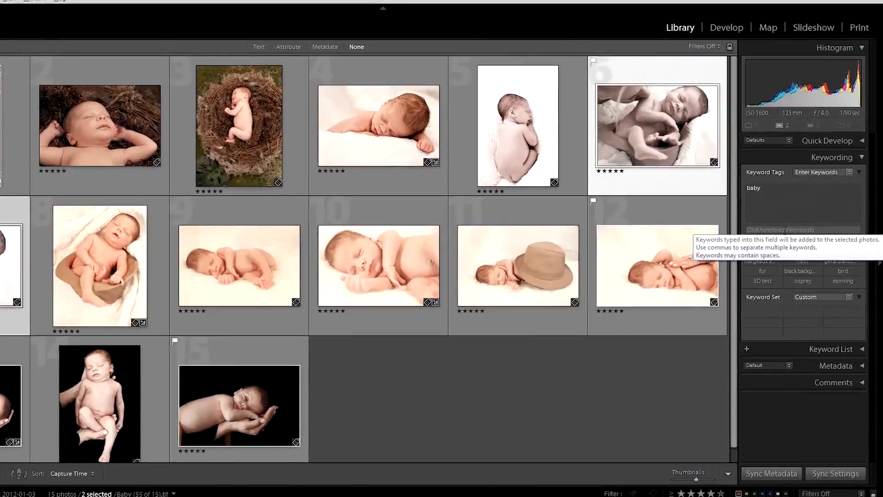
click(764, 209)
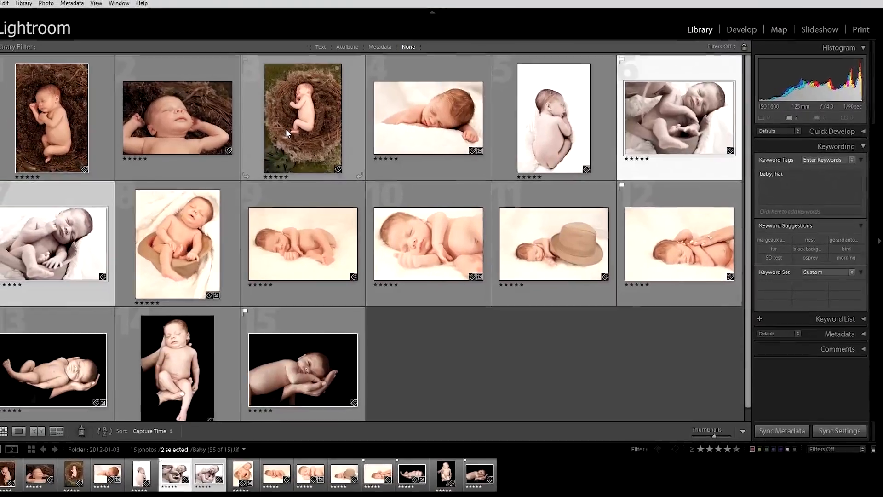
Step: Select the first three newborn photos and add the suggested keyword "nest" to them
click(220, 137)
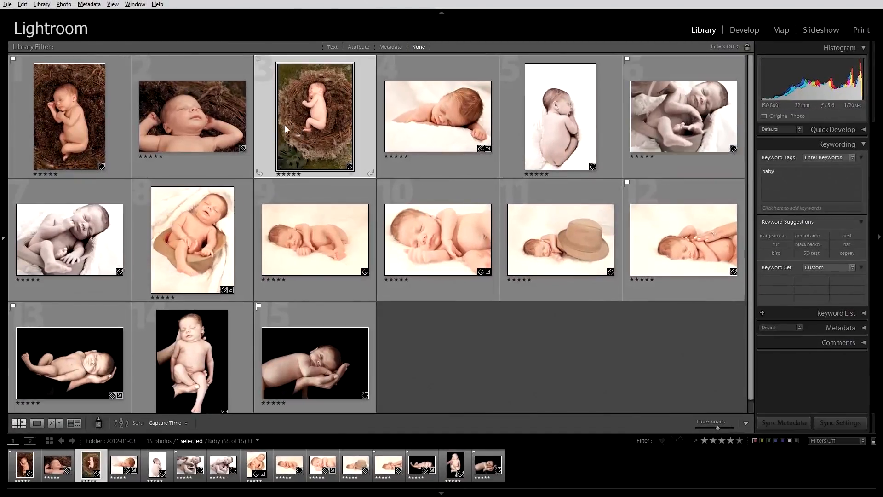
shift+click(70, 107)
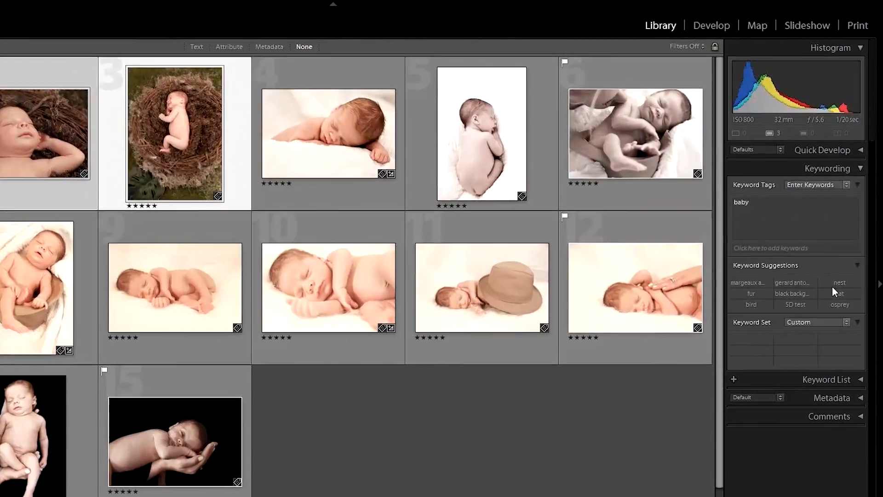
click(842, 282)
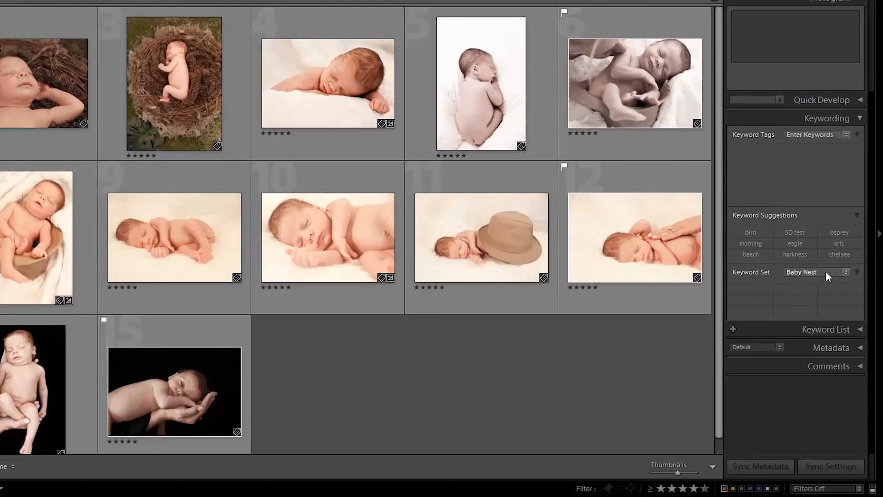
Step: Save the current keyword set as a new preset named "Portraits"
click(826, 272)
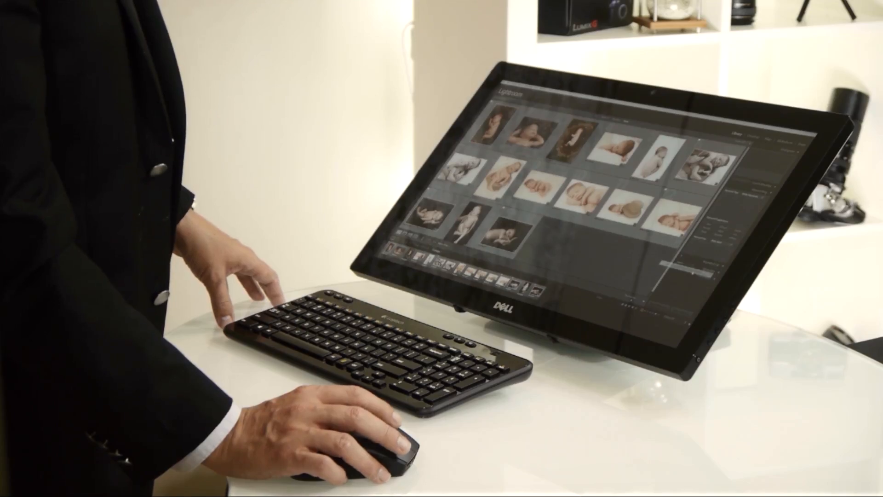
click(792, 360)
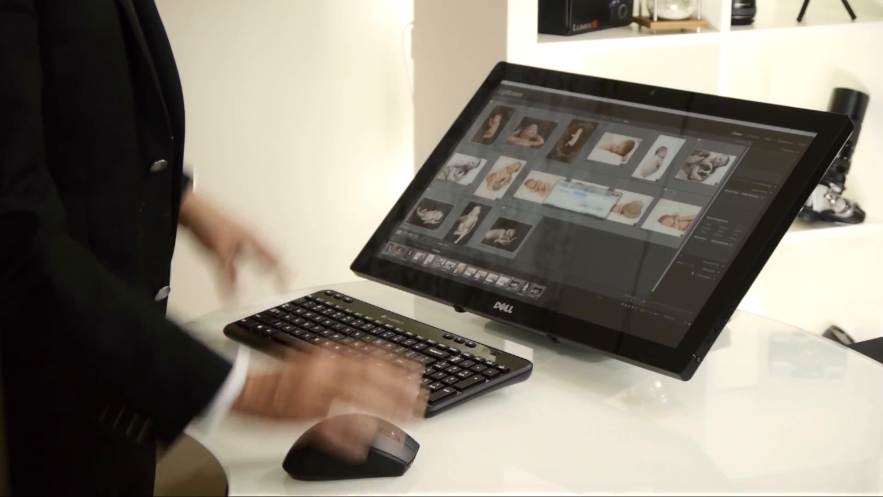
text(P)
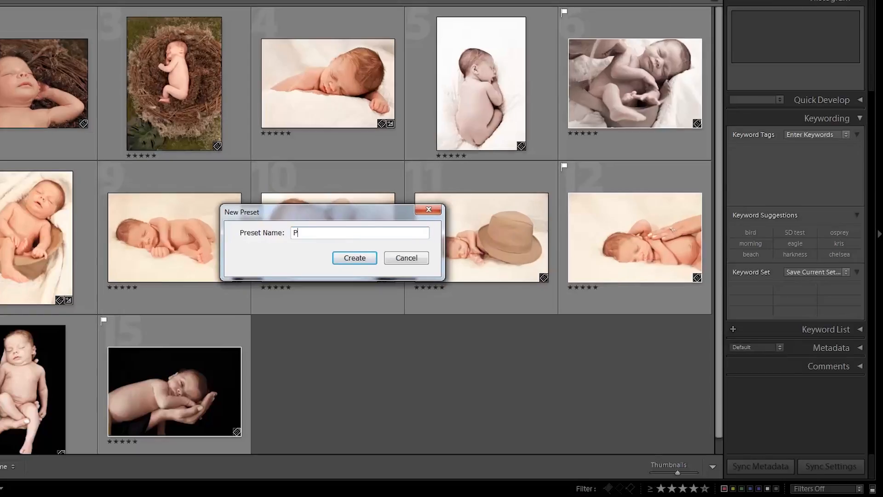
text(ortraits)
click(375, 258)
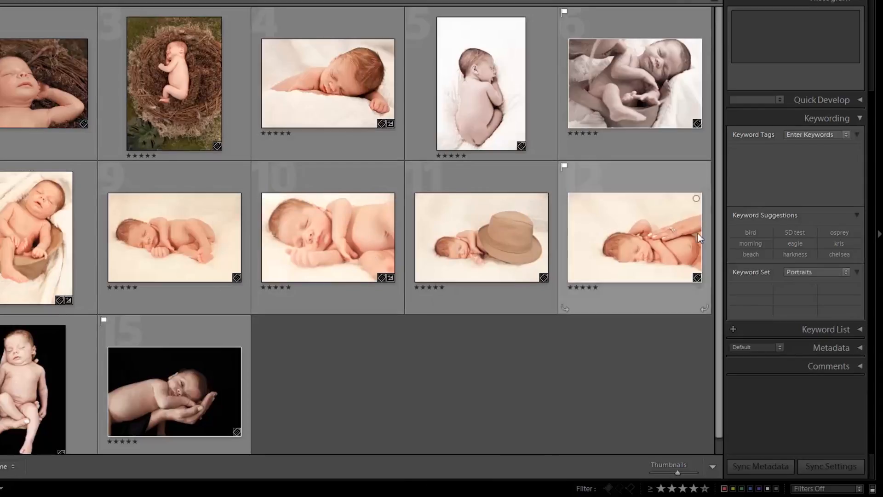
Step: Edit the Portraits keyword set to contain Man, Woman, Baby, Nest, White Background, Black background, Professional, Family and Boudoir
click(845, 272)
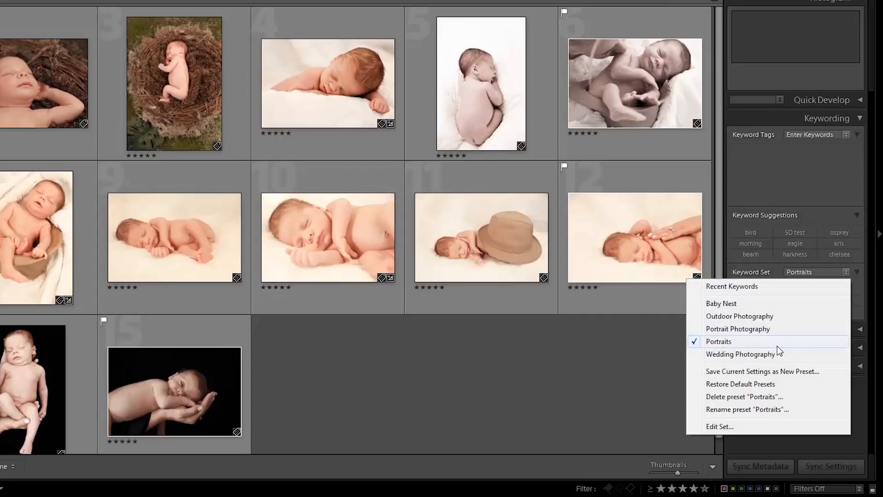
click(742, 427)
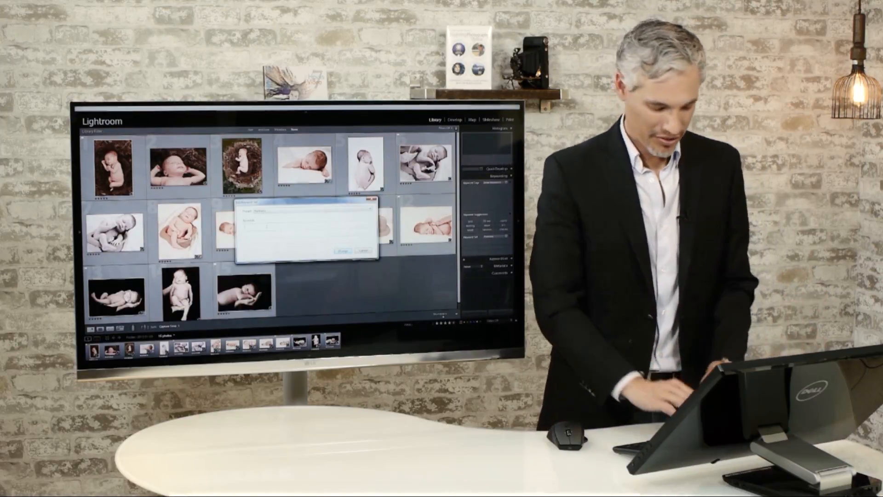
text(Man)
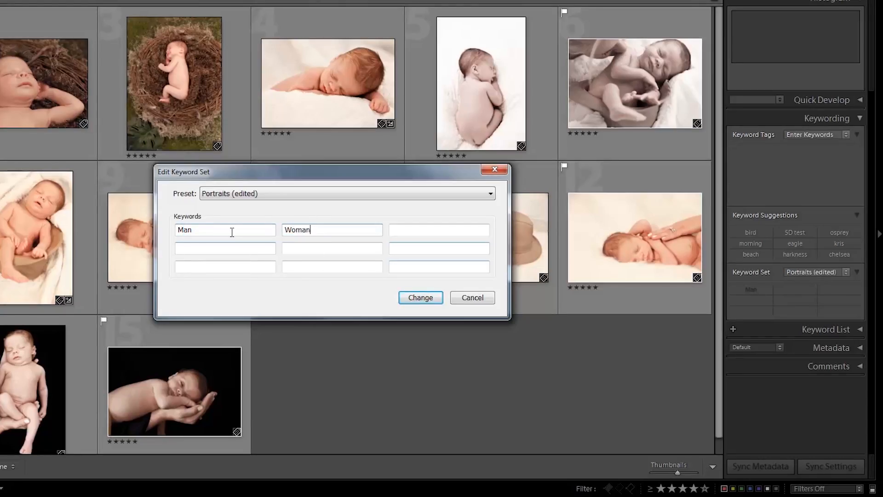
key(Tab)
text(Bab)
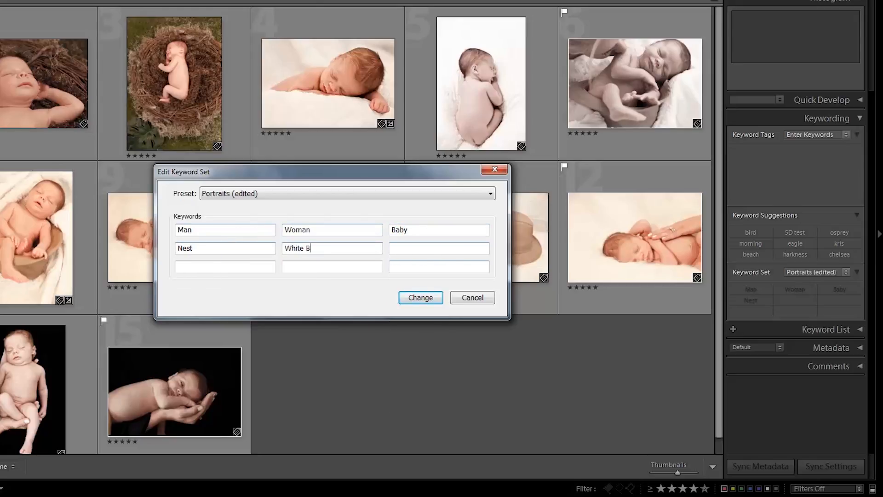
key(Tab)
text(Black)
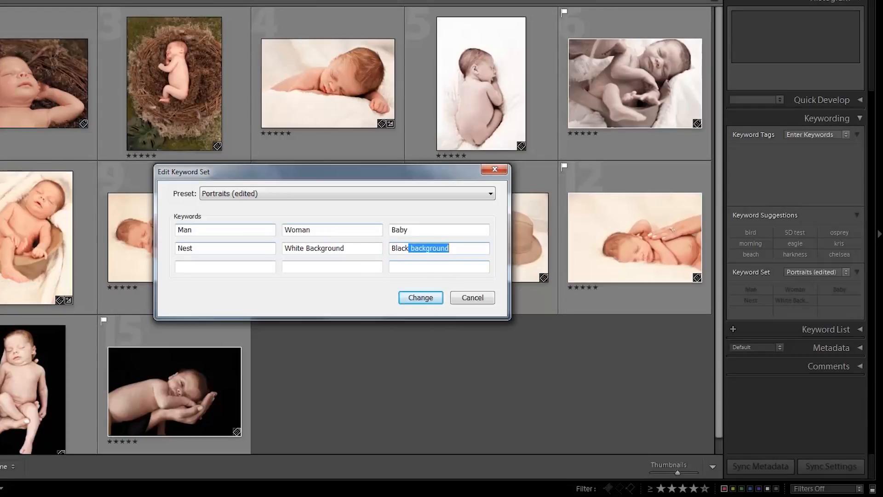
key(Tab)
text(Professio)
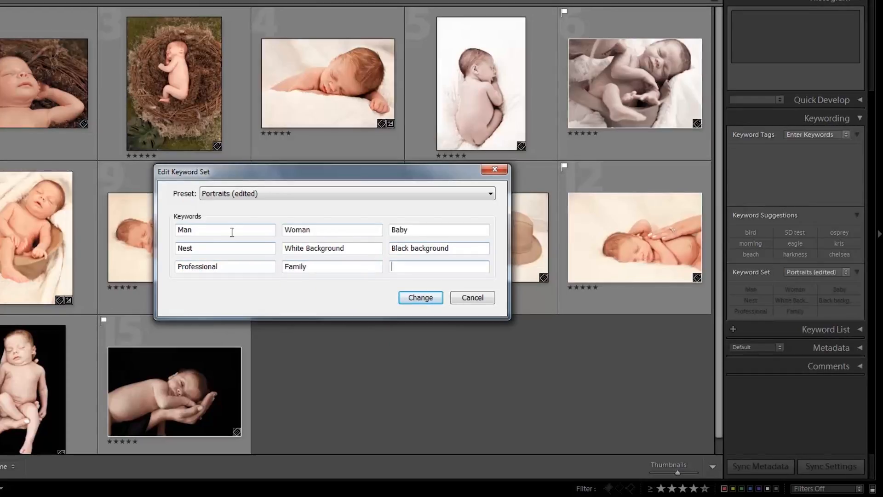
text(Boudoir)
click(417, 303)
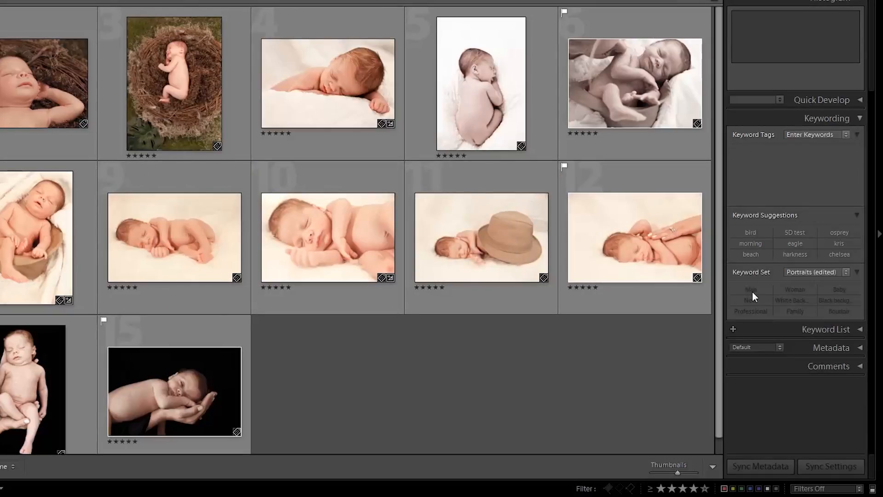
Step: Select the newborn photo with the large hat, number 11, and add "Man" from the keyword set
click(638, 239)
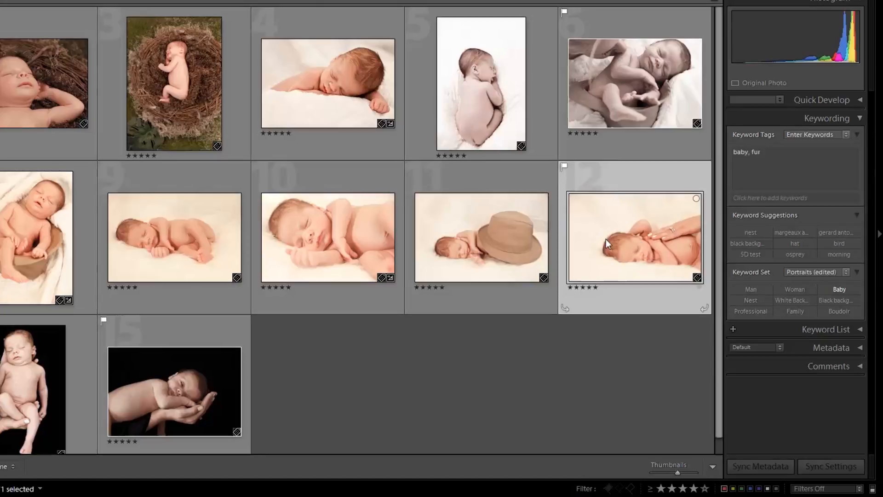
click(460, 242)
click(752, 289)
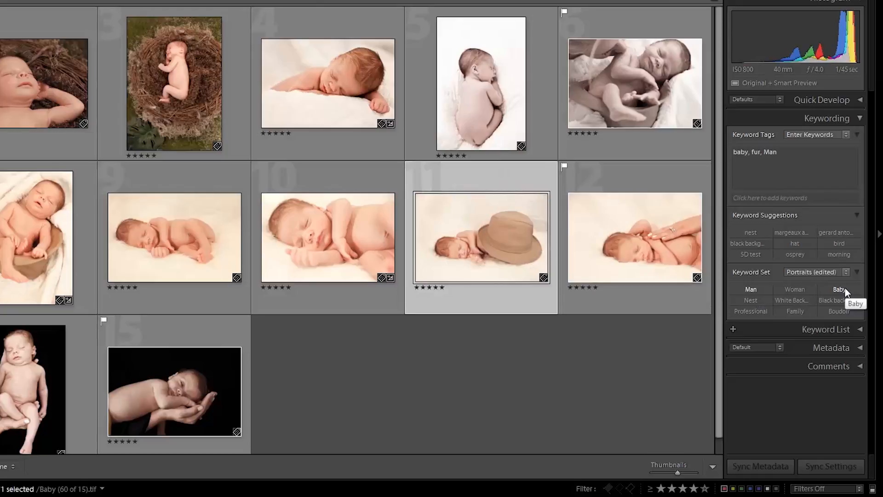
Step: Select the newborn photo on the white backdrop, number 5, and add "White Background" from the keyword set
key(Down)
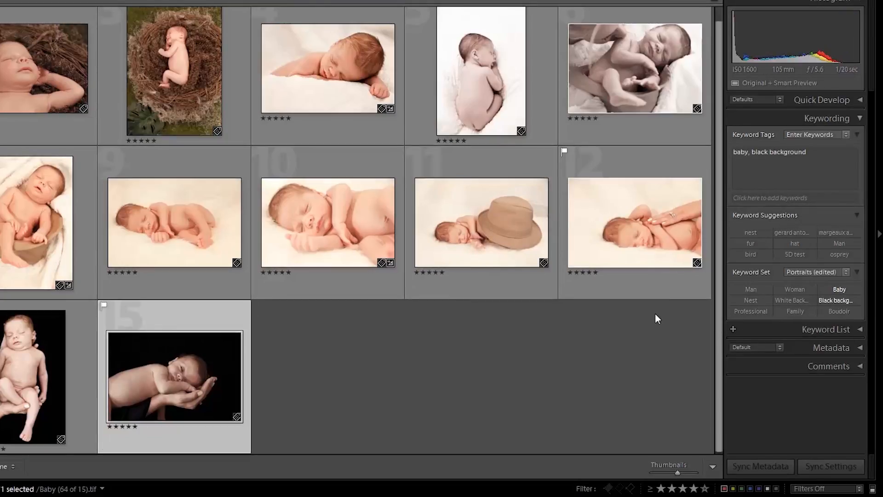
click(448, 94)
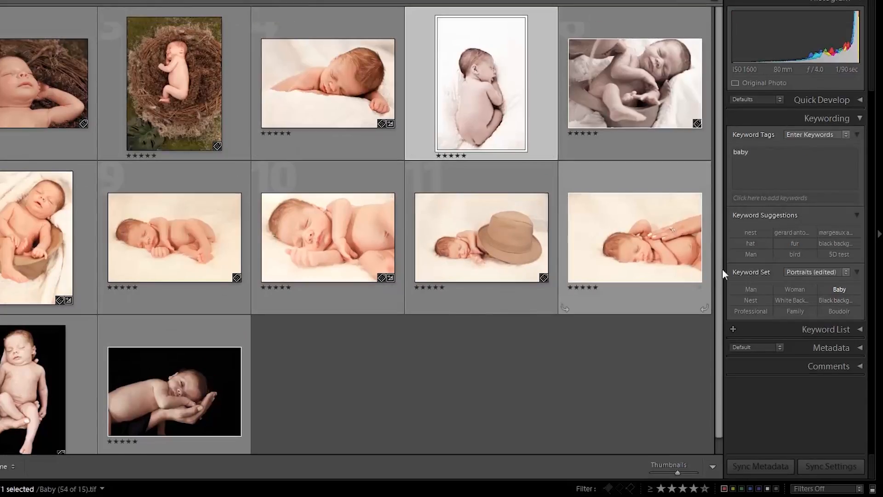
click(789, 299)
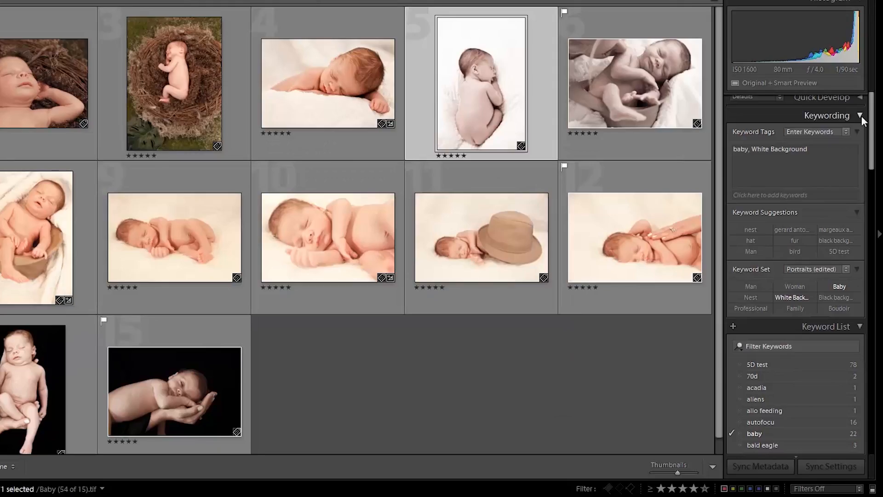
Step: Assign "bird" to newborn photo 6 from the keyword list, remove it again, and show the photos carrying that keyword
drag(871, 135, 860, 393)
click(601, 386)
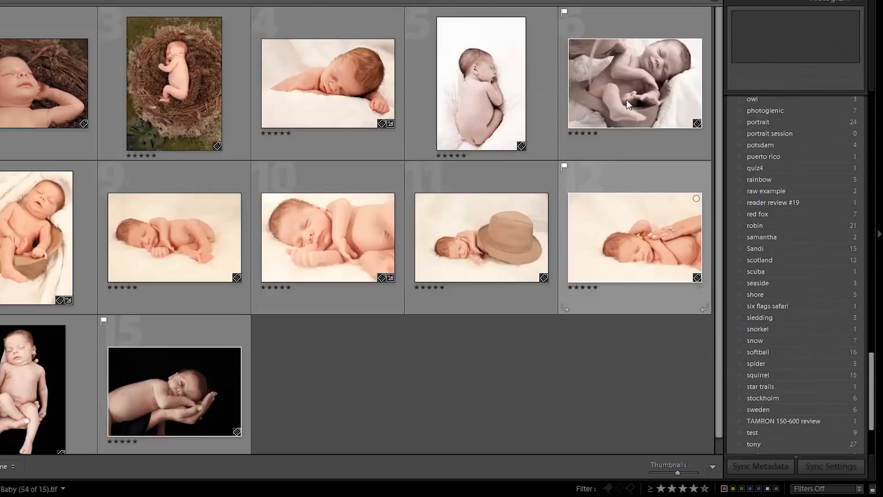
click(625, 80)
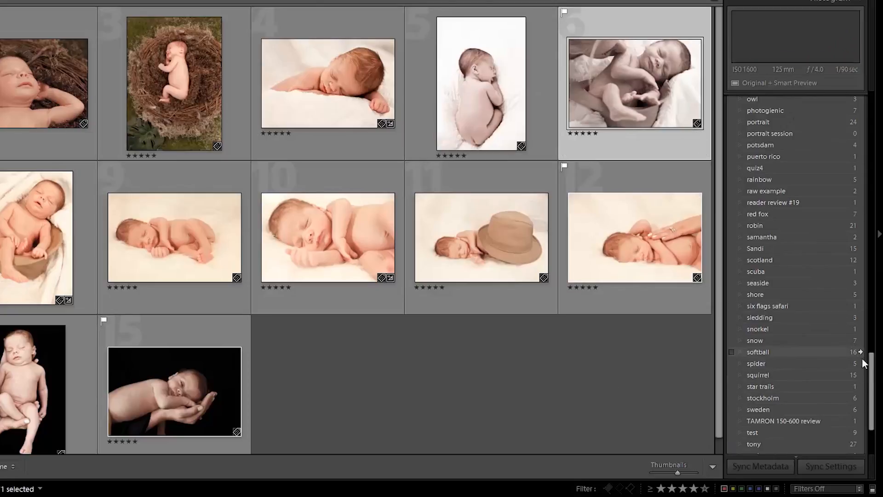
drag(871, 370, 873, 163)
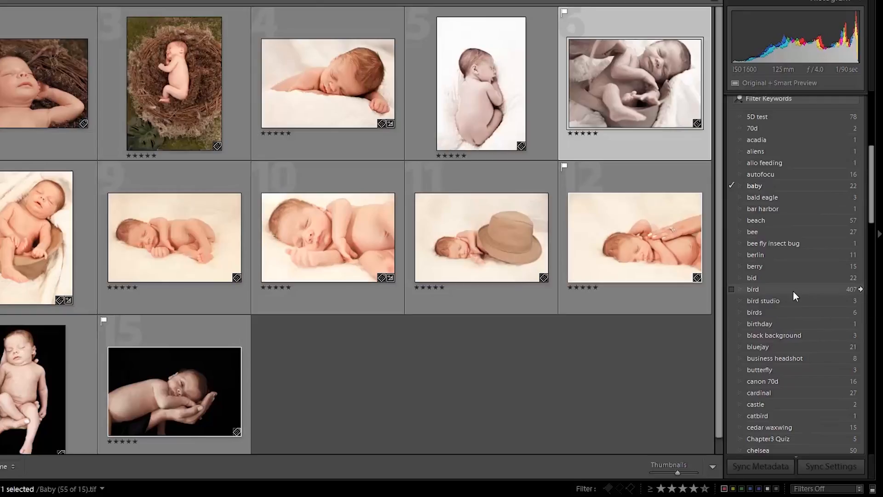
click(731, 289)
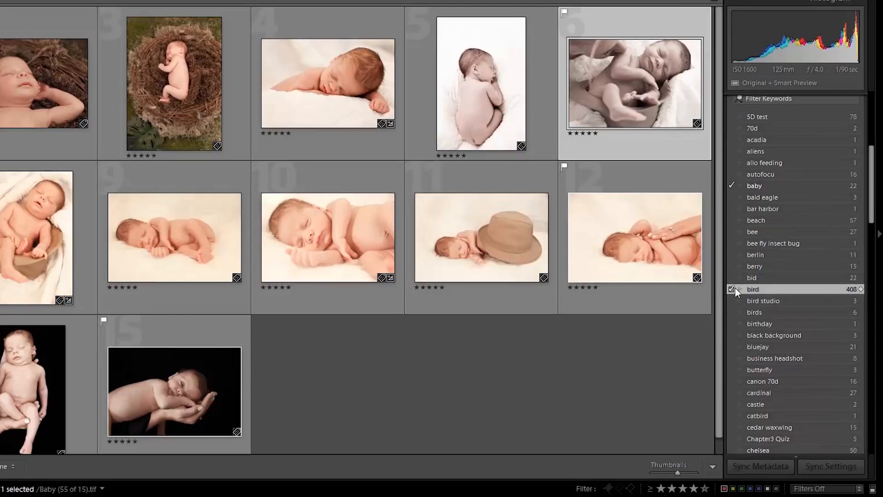
click(732, 289)
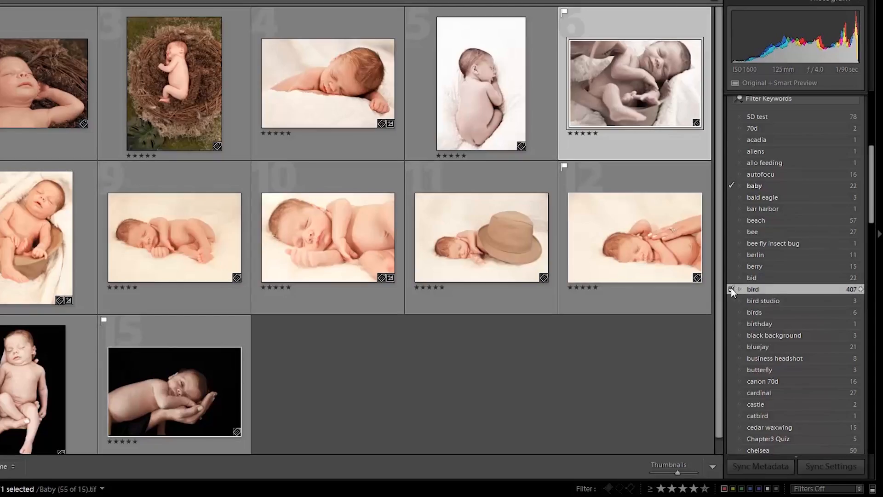
click(862, 289)
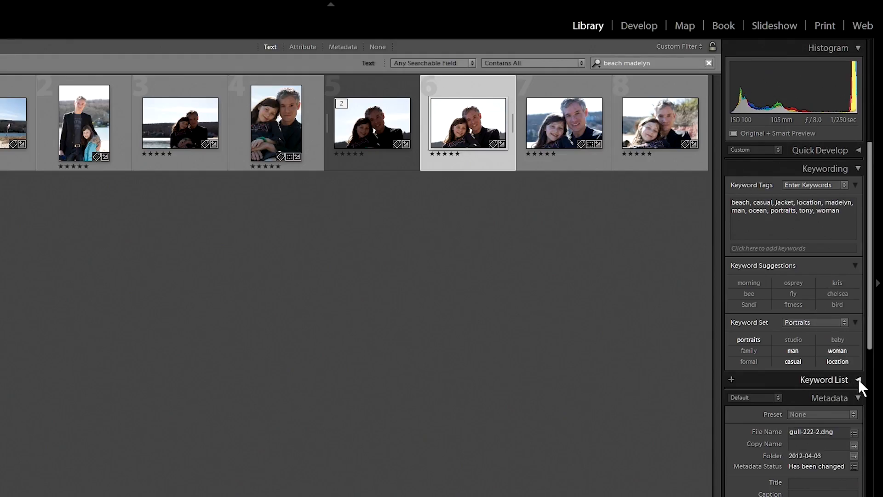
Step: Assign the keyword "squirrel" to the selected beach portrait from the keyword list and filter the library to photos with that keyword
click(858, 380)
scroll(815, 227, down, 10)
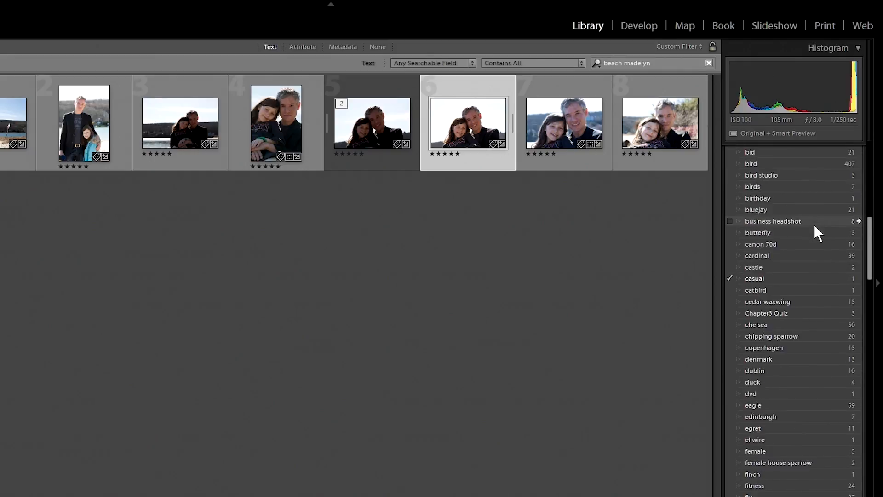
scroll(815, 226, down, 5)
scroll(813, 225, down, 12)
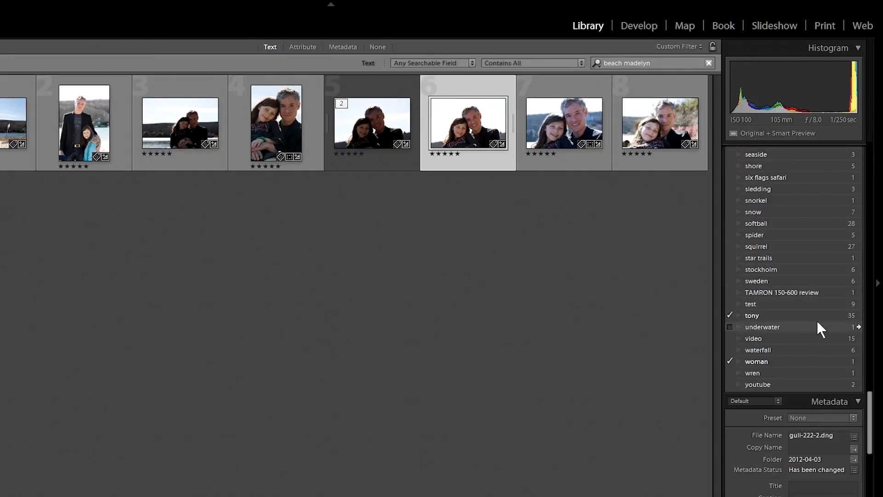
click(779, 223)
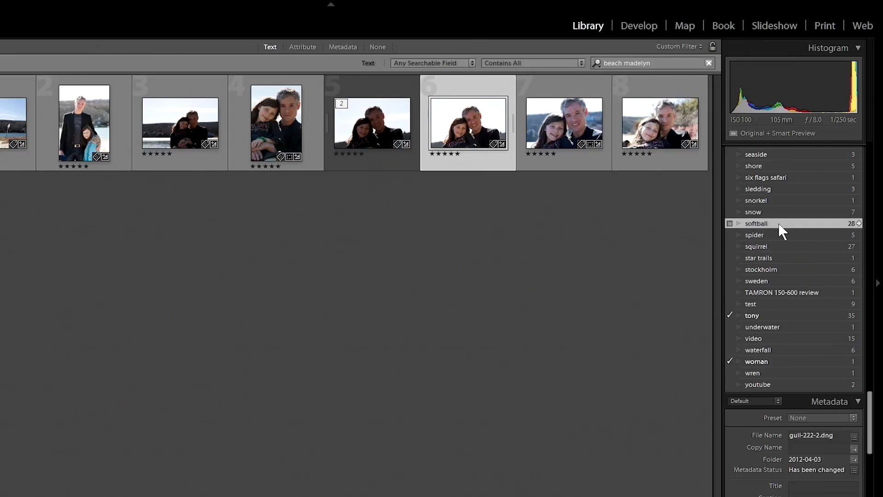
click(777, 247)
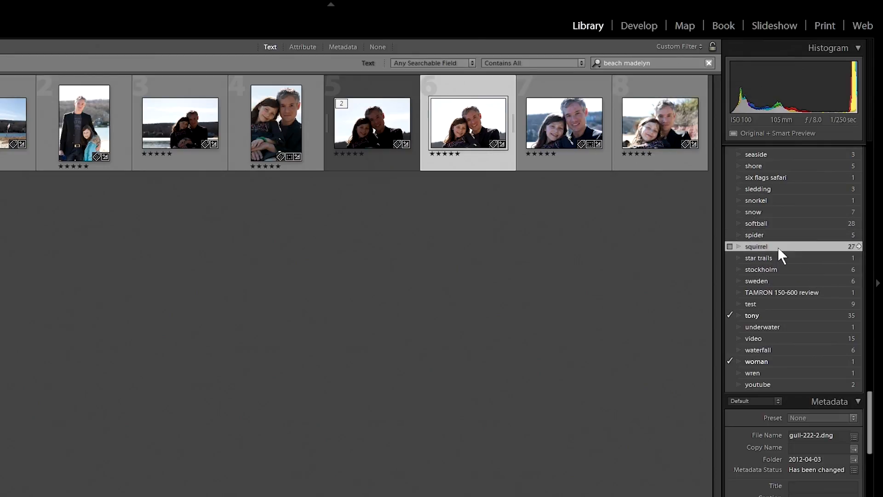
click(730, 246)
click(859, 248)
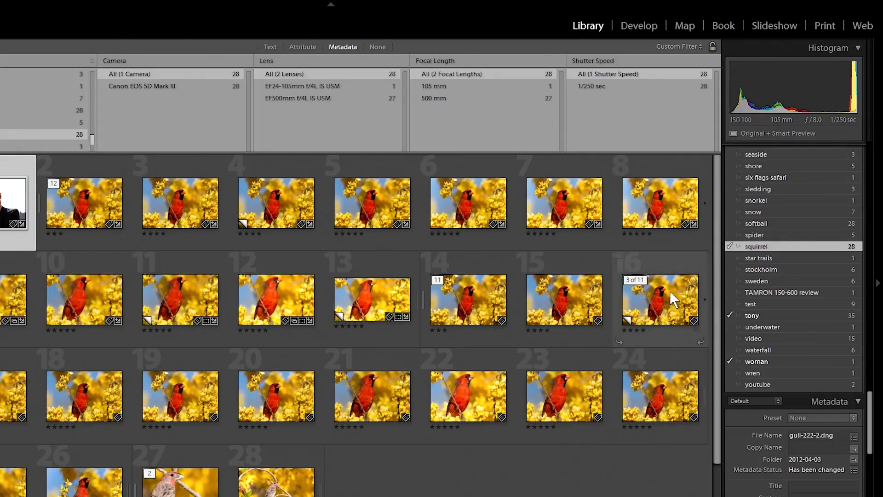
Step: Remove the keyword "squirrel" from the selected beach portrait and return to the start of the keyword list
click(732, 246)
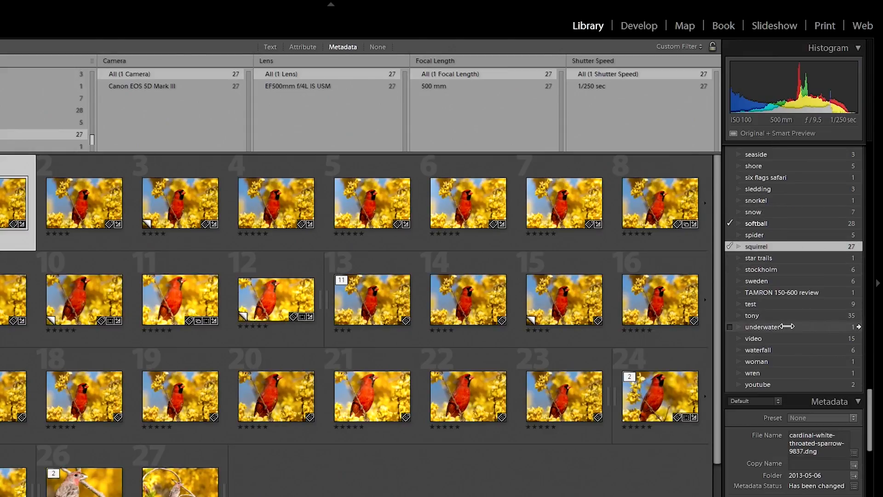
scroll(787, 326, up, 15)
scroll(787, 325, up, 15)
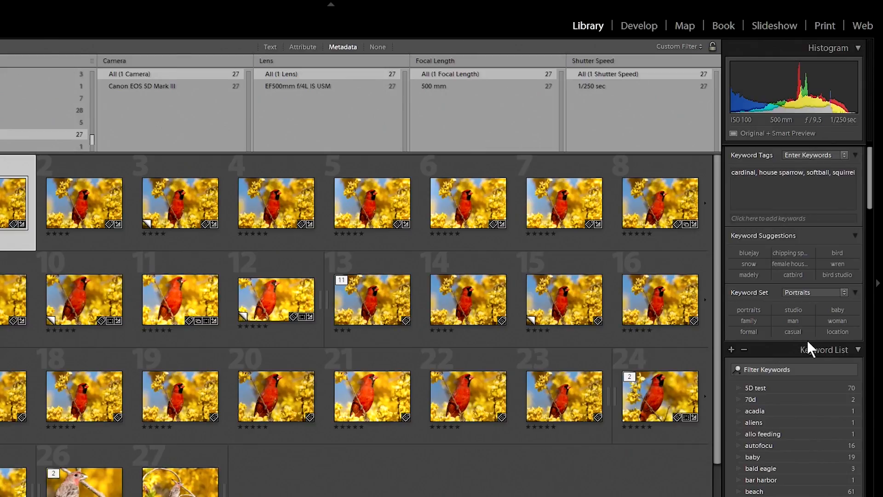
Step: Collapse the keyword list and keywording options, and look over the metadata sets available for the selected cardinal photo
click(792, 371)
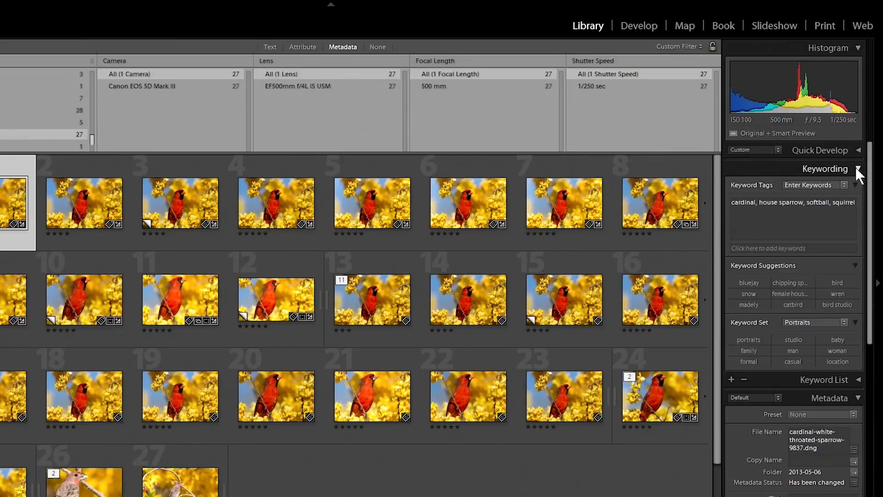
click(855, 167)
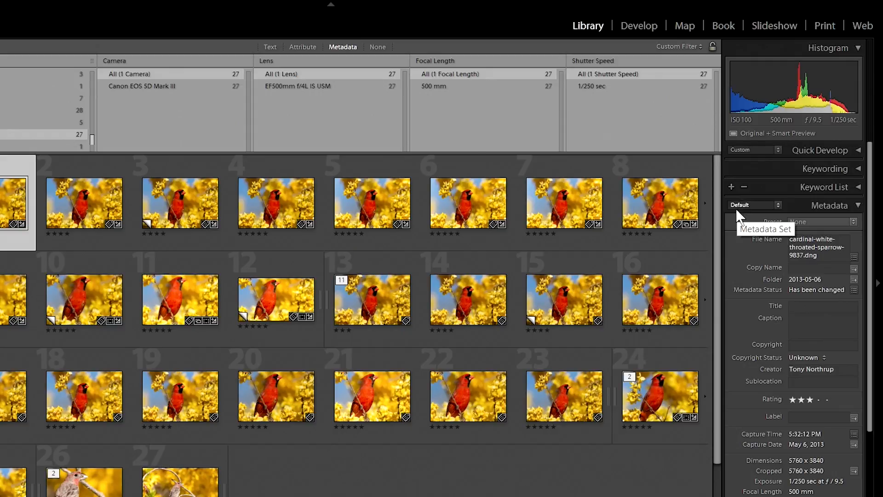
click(776, 205)
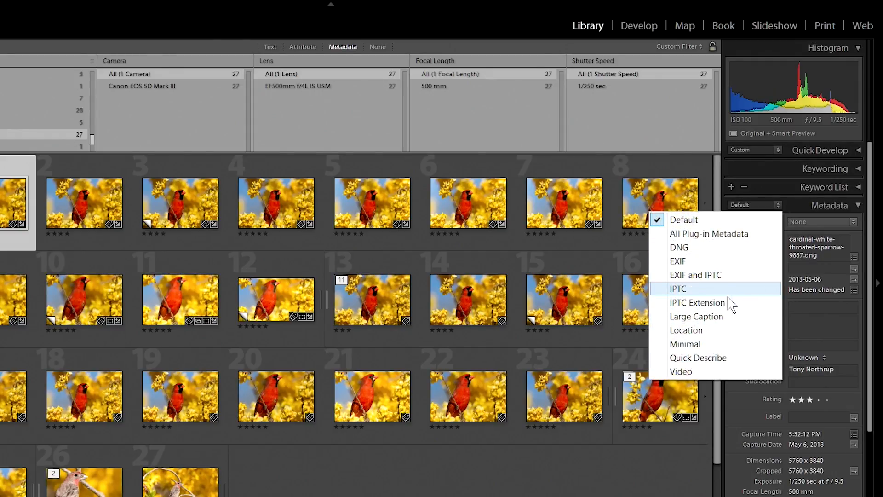
click(771, 203)
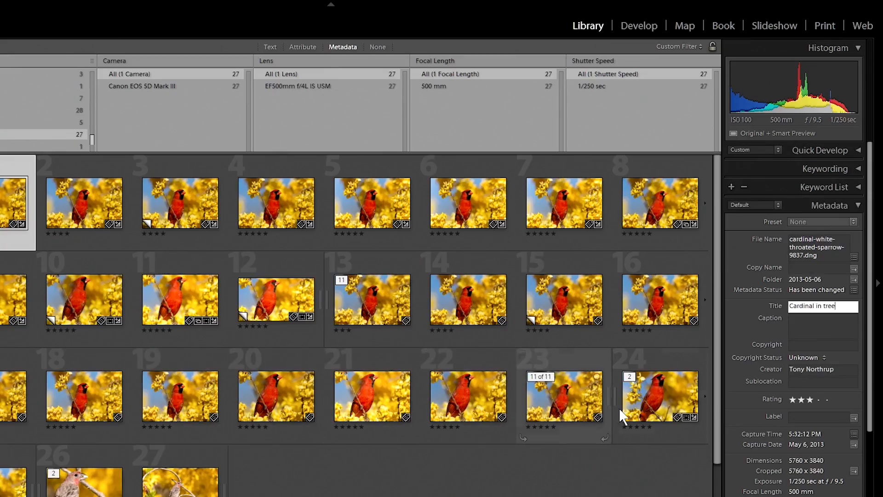
Step: Apply the title "Cardinal in tree" to the 24 selected cardinal photos
key(ctrl+a)
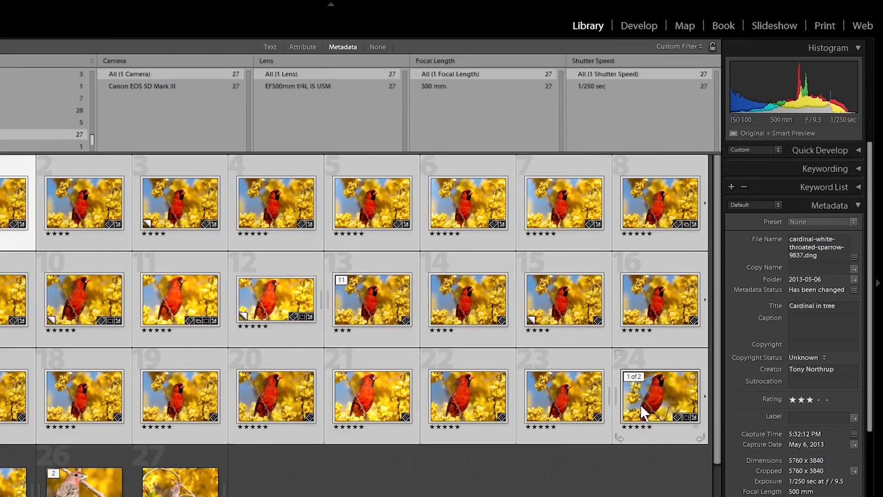
click(806, 290)
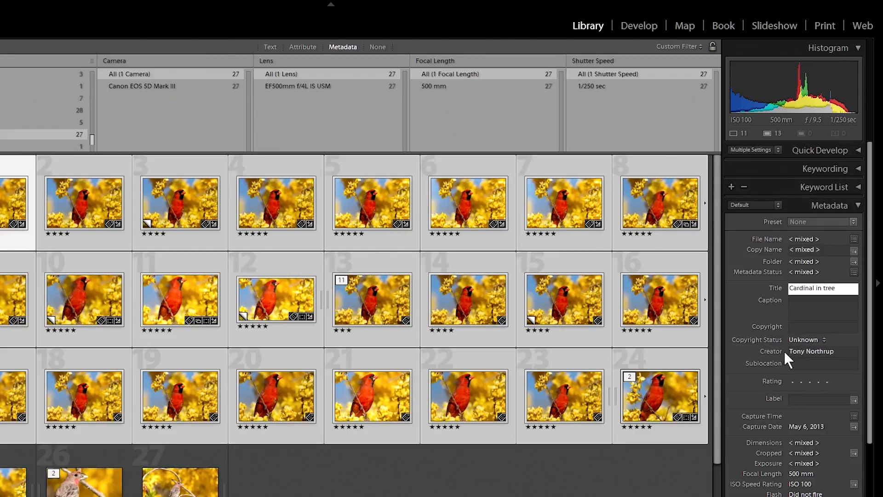
key(Return)
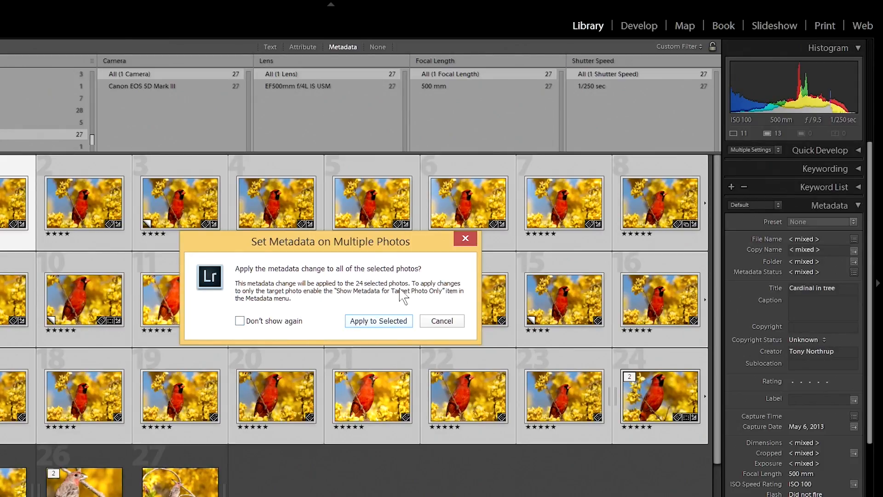
click(394, 322)
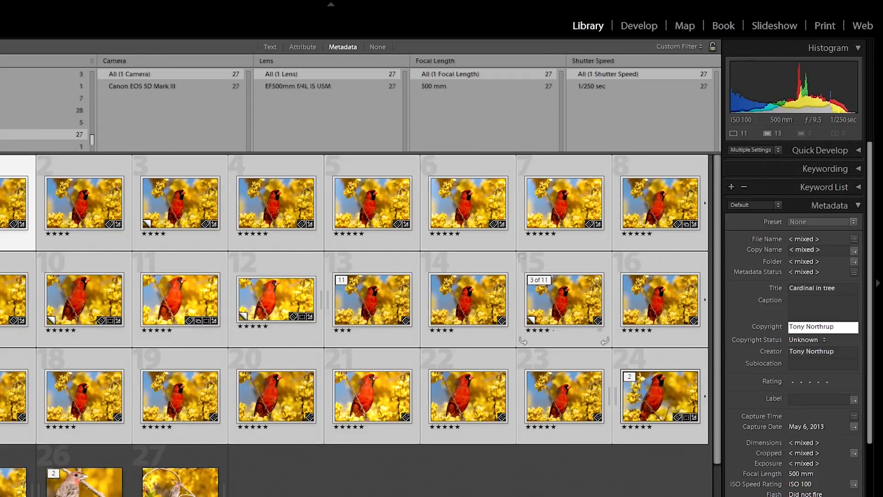
Step: Apply the photographer's name as the copyright and set the copyright status to Copyrighted for all selected cardinal photos
key(Return)
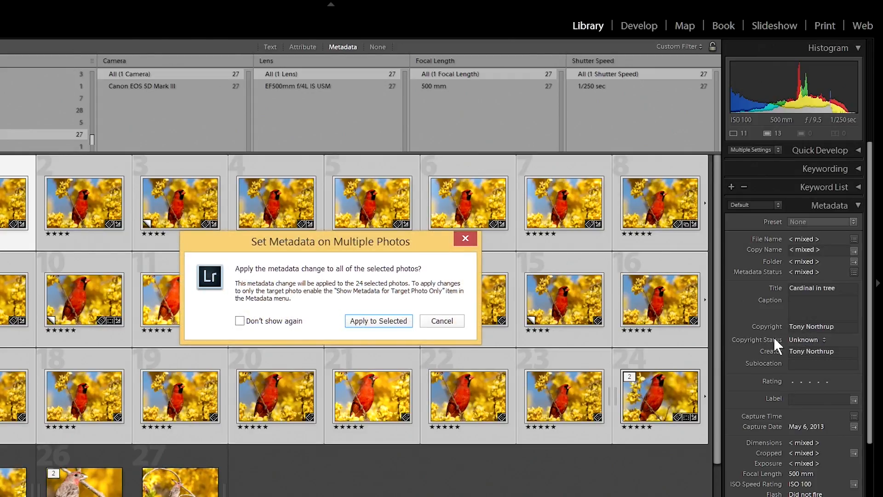
click(435, 324)
click(808, 340)
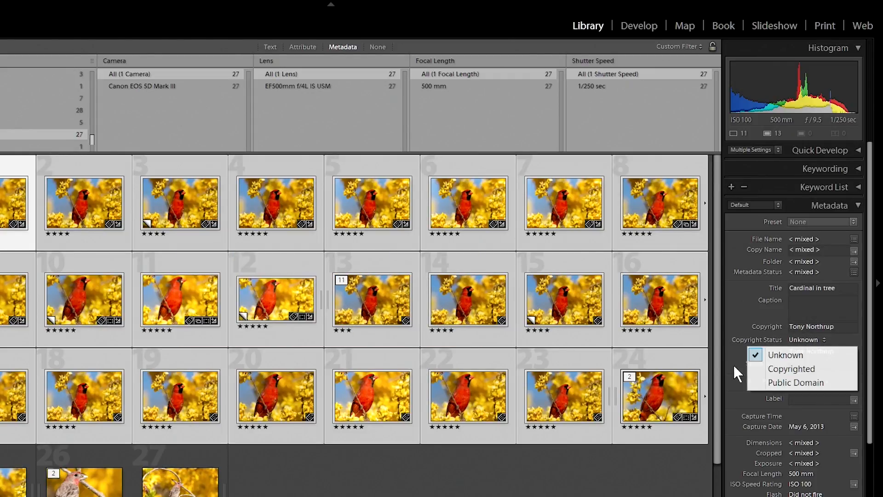
click(804, 371)
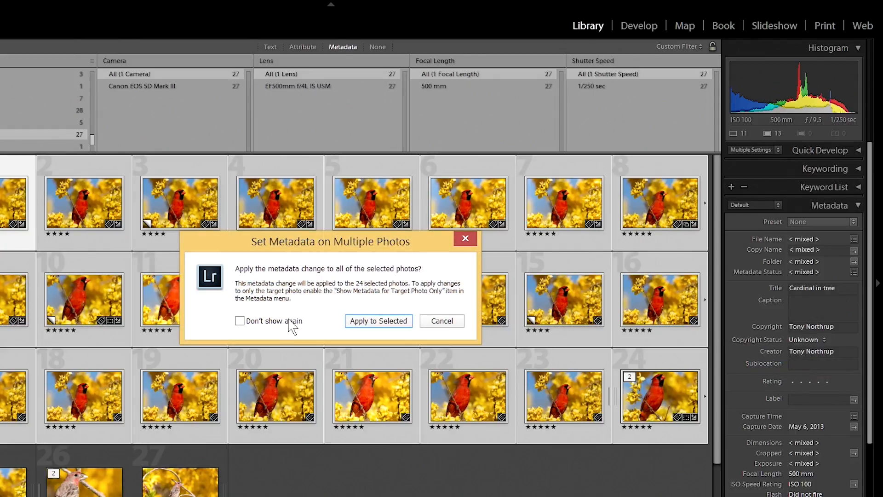
click(392, 324)
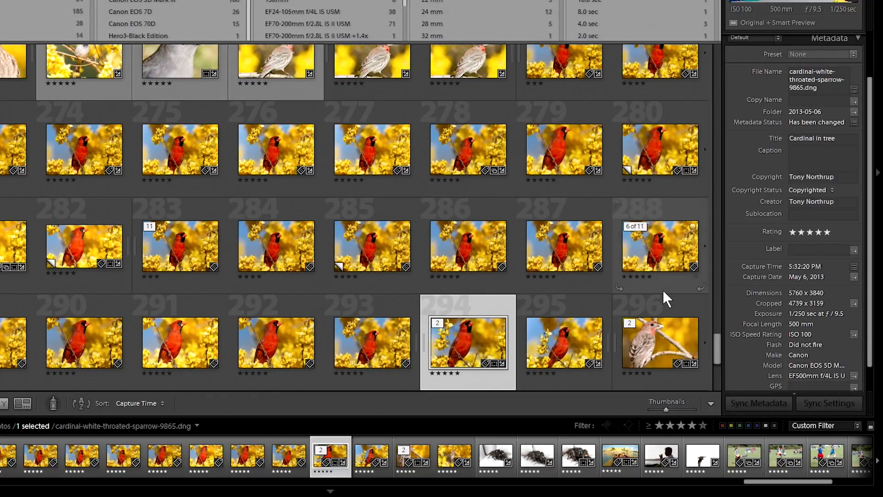
Step: Browse the photo grid and examine the selected cardinal photo's camera details in the EXIF metadata set
scroll(640, 248, up, 10)
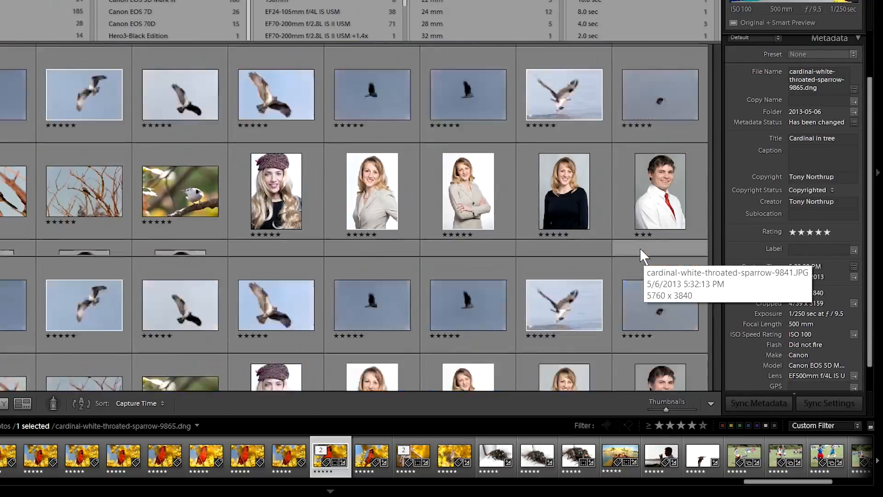
scroll(807, 291, down, 1)
scroll(806, 291, up, 3)
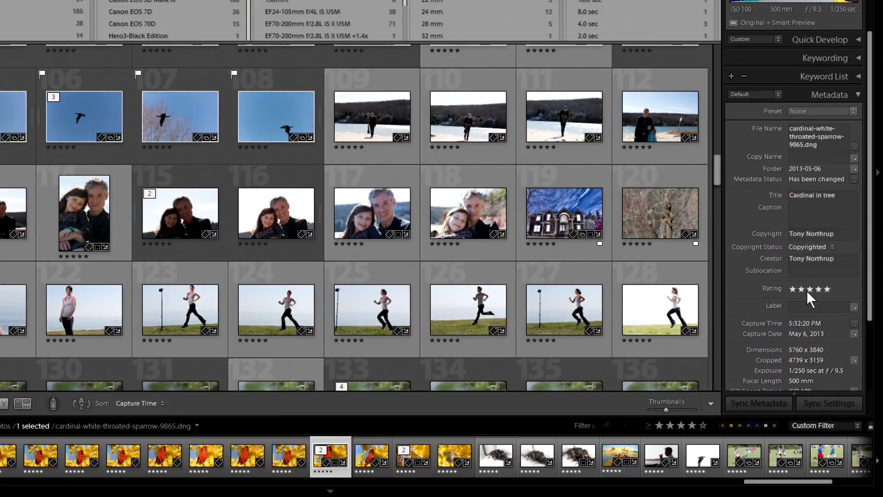
click(779, 94)
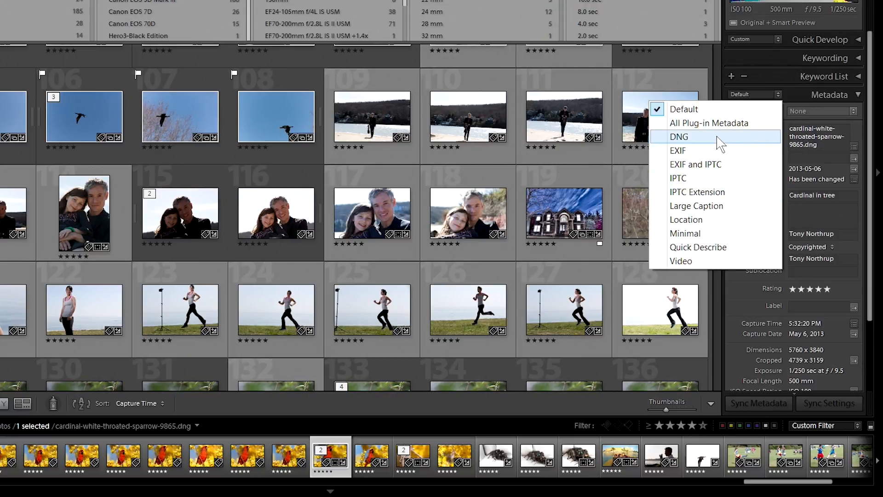
click(716, 151)
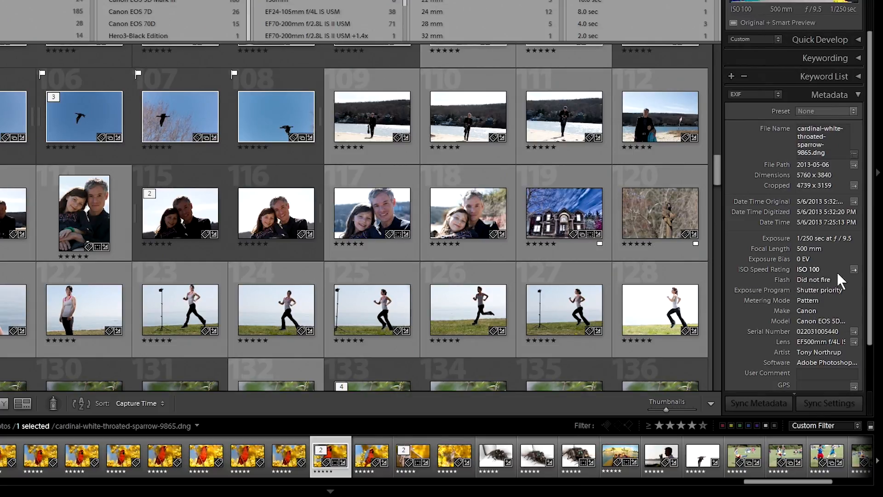
scroll(834, 267, down, 2)
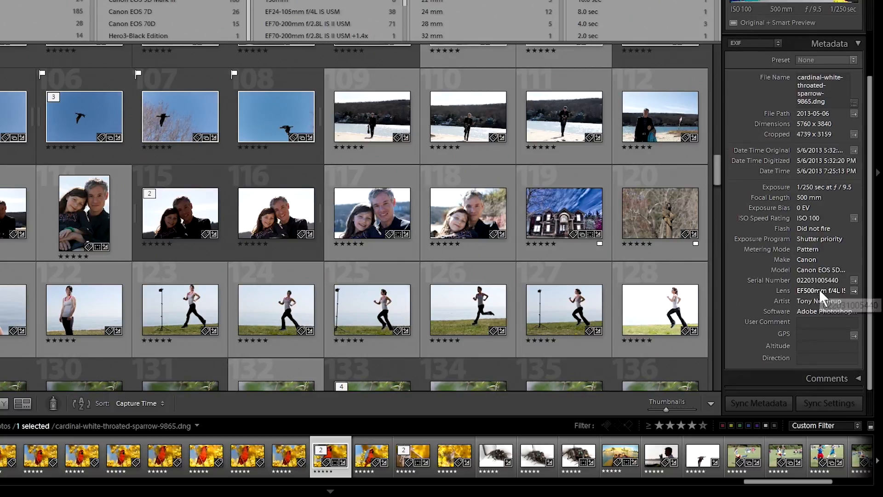
scroll(819, 288, up, 2)
scroll(797, 272, down, 1)
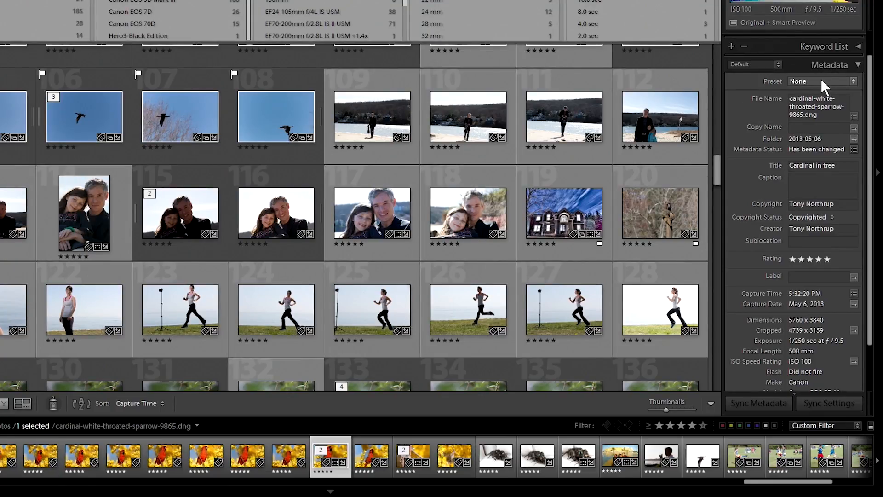
Step: Open the metadata presets for editing and look over the available IPTC fields
click(822, 80)
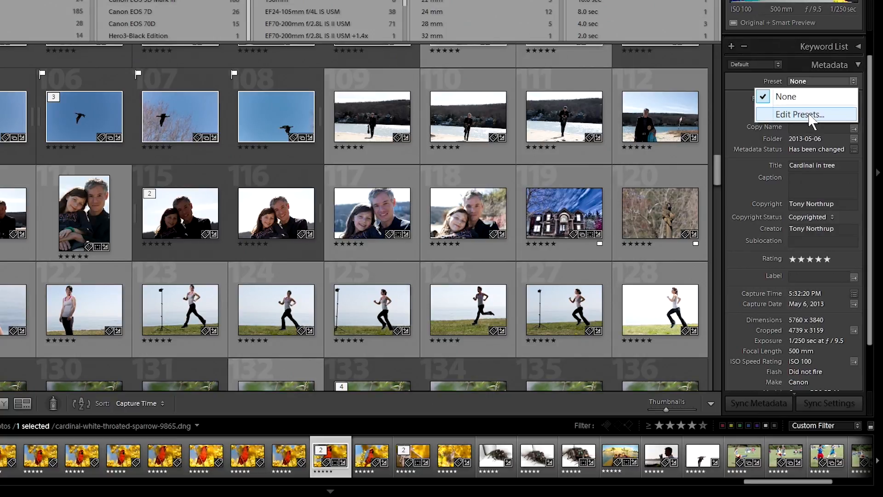
click(810, 115)
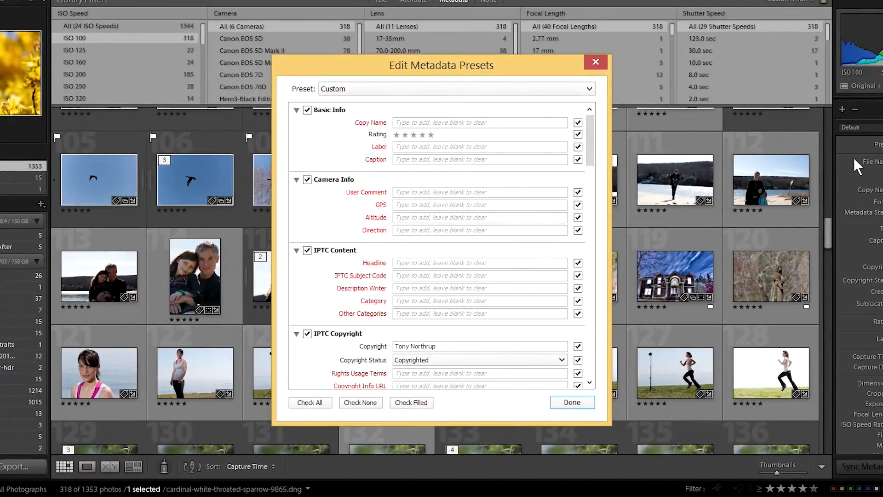
scroll(400, 266, down, 10)
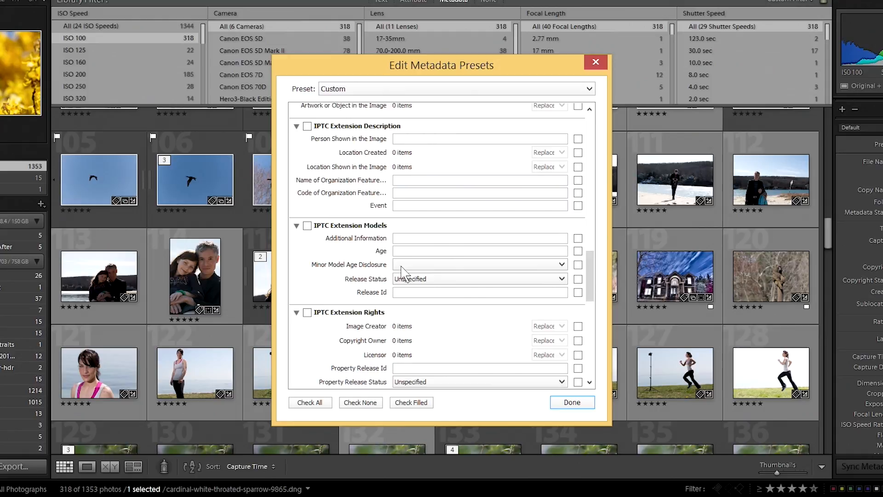
drag(595, 272, 605, 141)
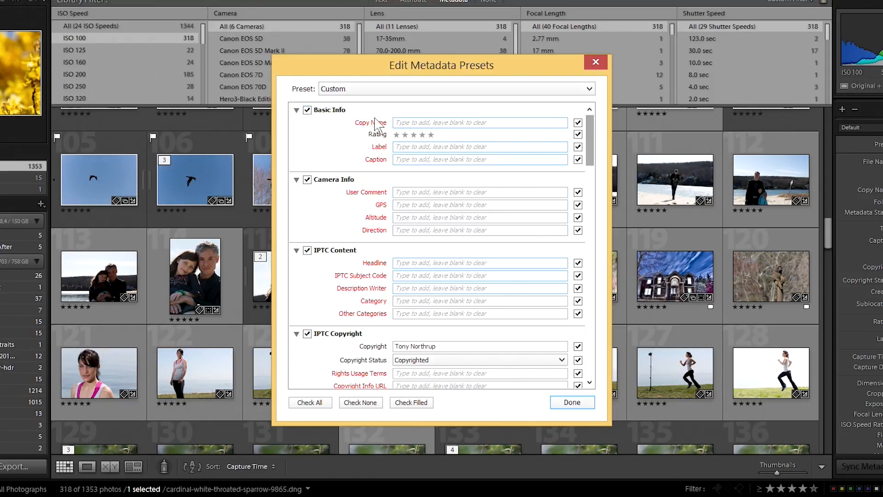
Step: Set the preset's rating to four stars, enter a picture caption with the photographer's name, and exclude Copy Name, Label, Camera Info and IPTC Content
click(413, 121)
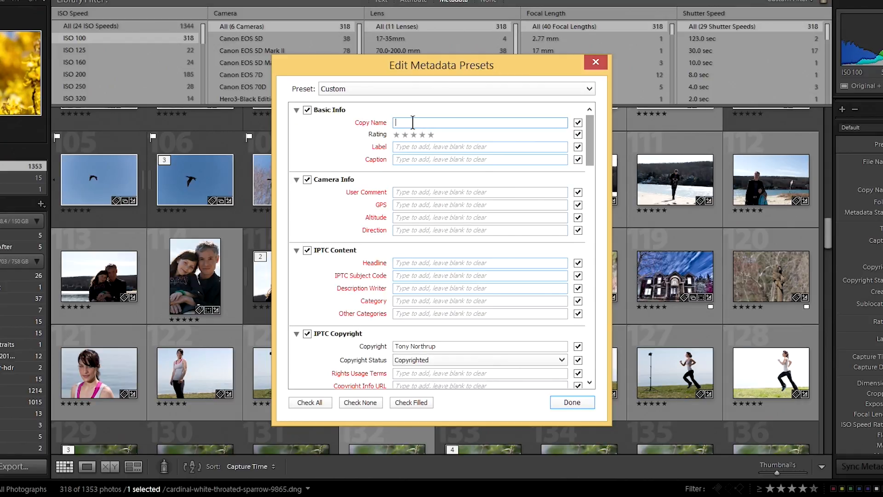
click(422, 136)
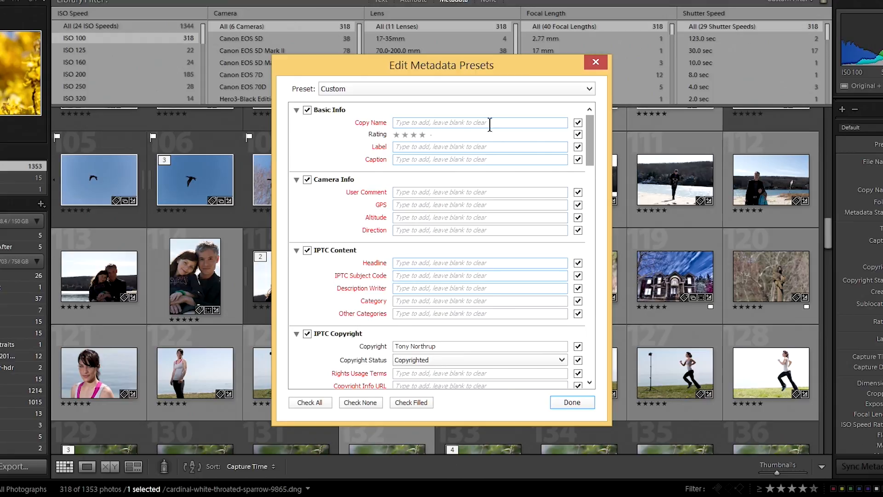
click(578, 124)
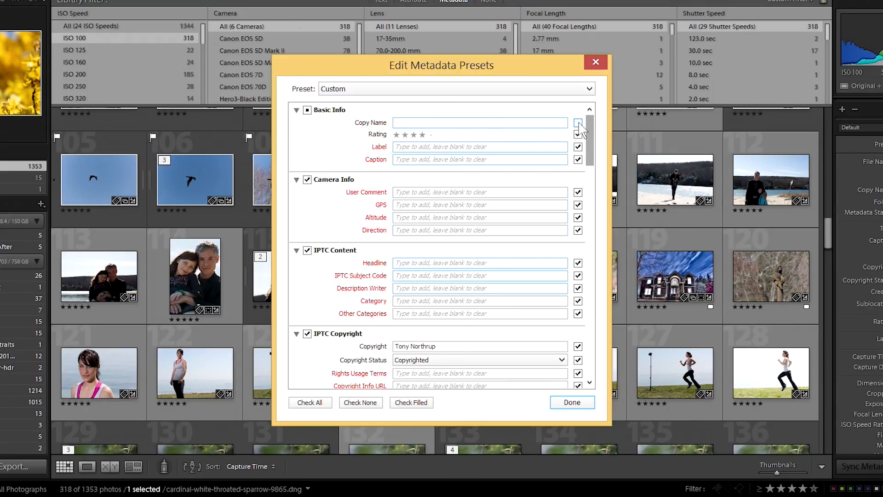
click(578, 147)
click(454, 159)
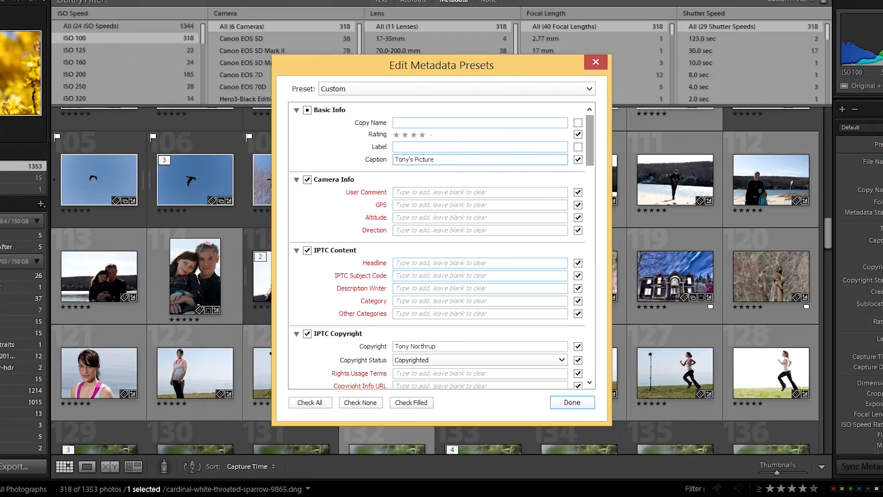
click(338, 183)
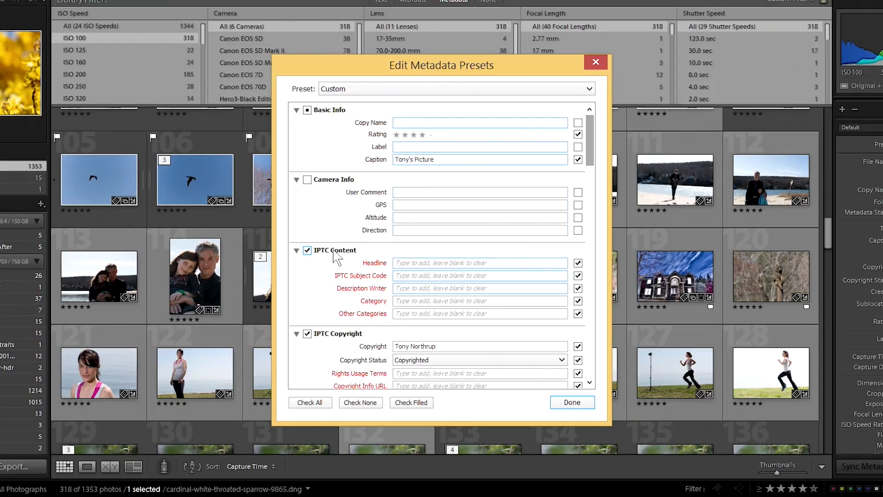
Step: Enter "Please don't use this picture" as the preset's rights usage terms and the photographer's website as the copyright info URL
scroll(395, 244, down, 10)
scroll(395, 243, up, 6)
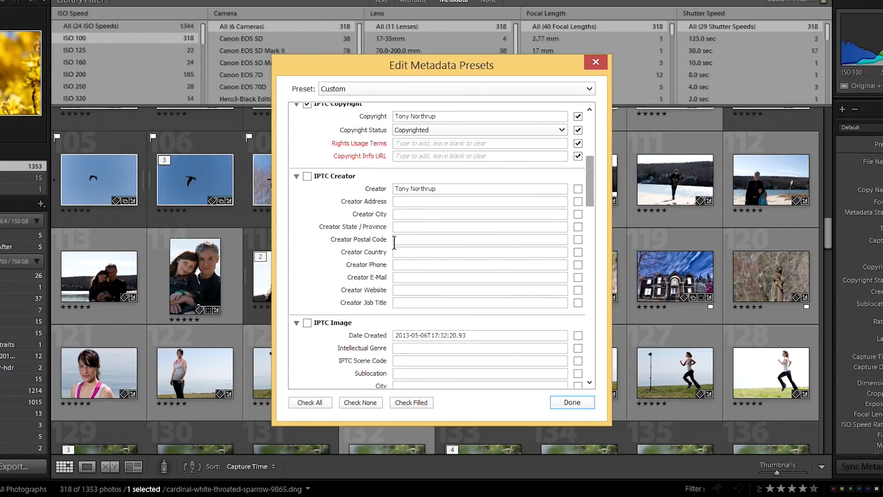
scroll(474, 190, up, 2)
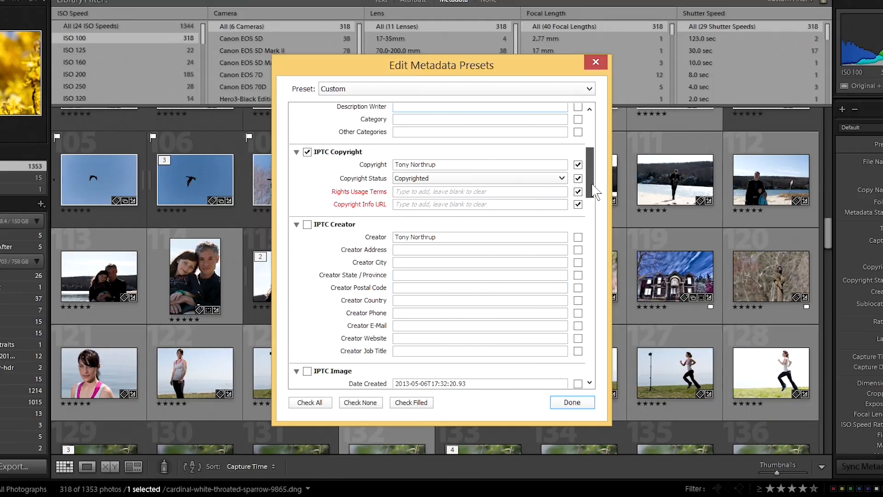
click(413, 191)
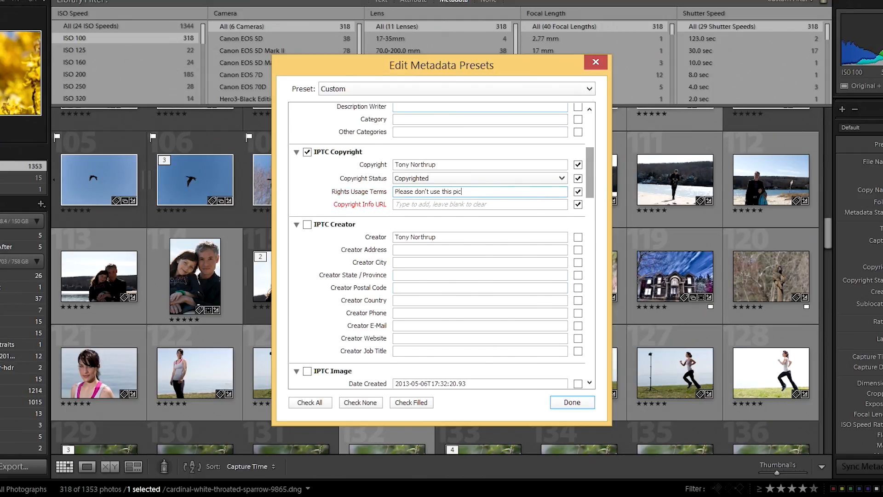
key(Tab)
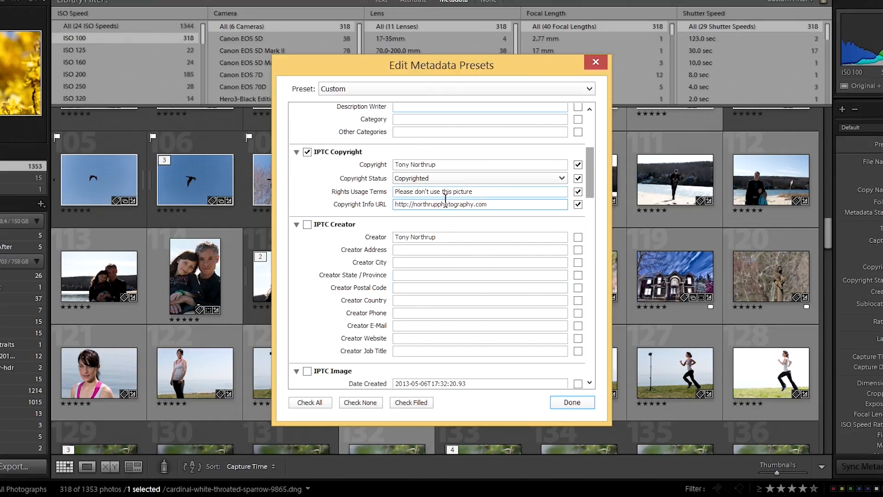
Step: Save the metadata settings as a new preset named with the photographer's first name and "Pictures"
click(575, 403)
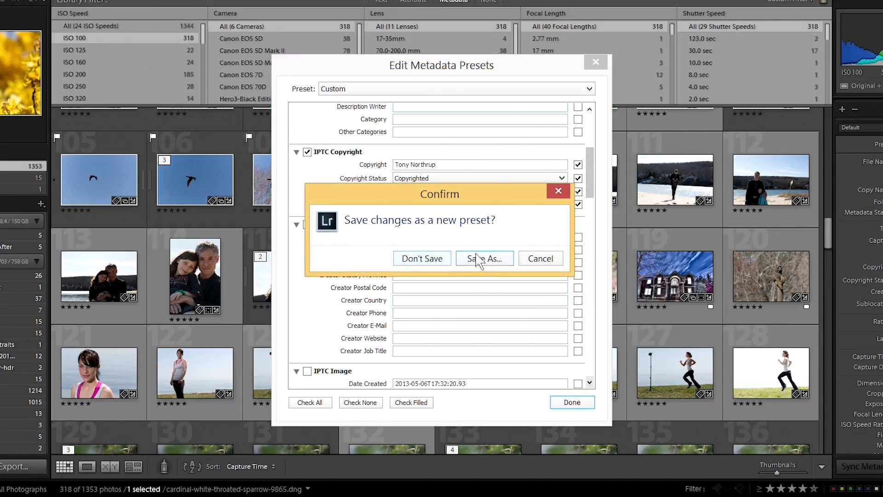
click(506, 263)
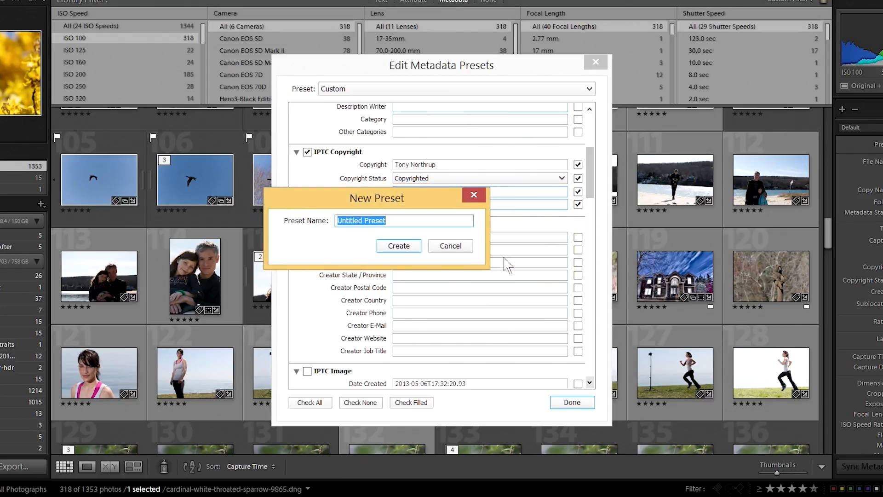
text(Tony's Pictures)
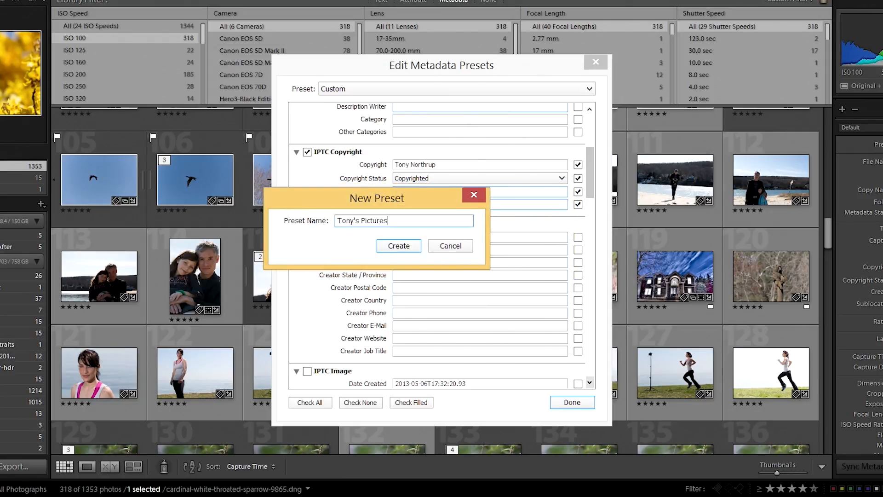
click(399, 246)
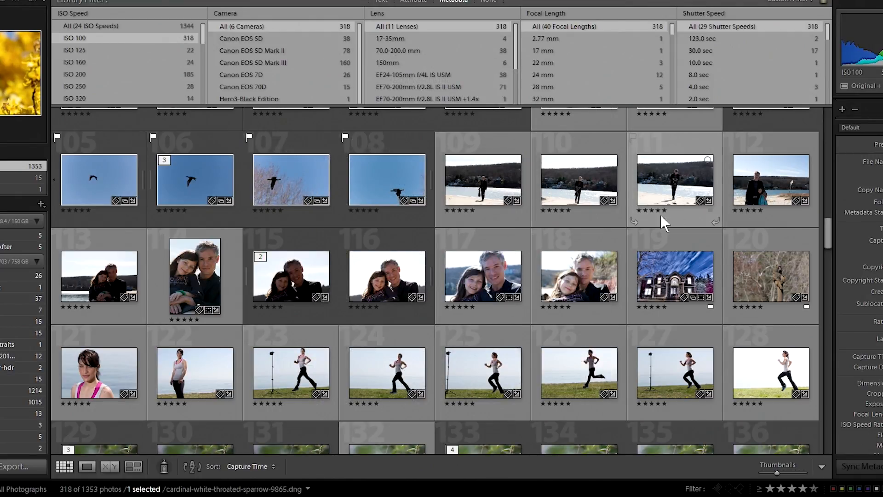
Step: Apply the newly saved Pictures metadata preset to the photo gull-174-2.dng of the man walking on the beach
click(676, 198)
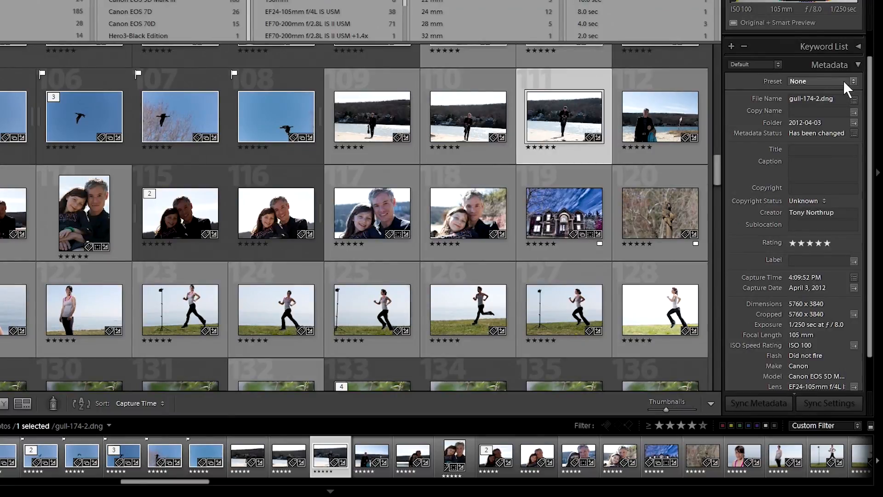
click(844, 81)
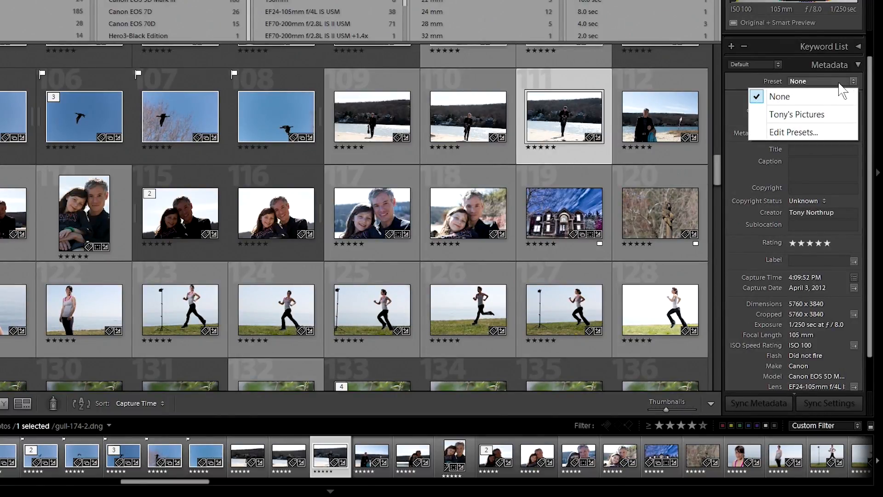
click(831, 121)
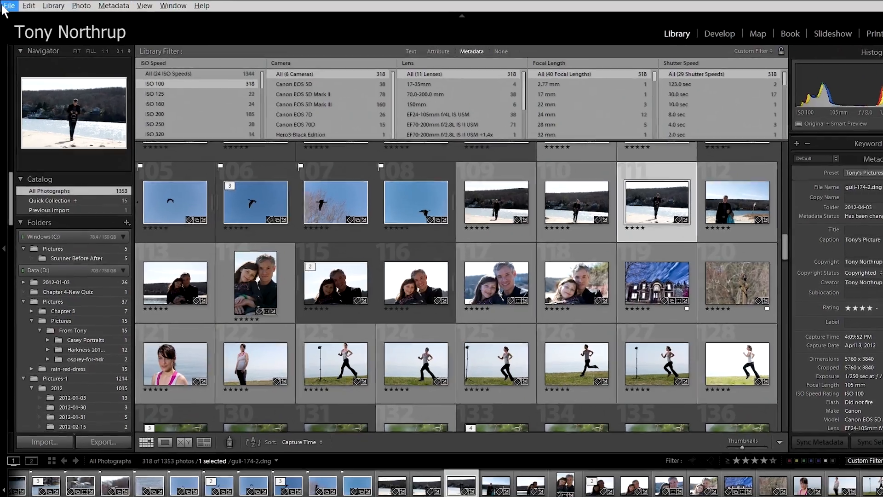
Step: Export gull-174-2.dng as an sRGB JPEG with all metadata to the Metadata Sample subfolder of the Pictures folder
click(6, 6)
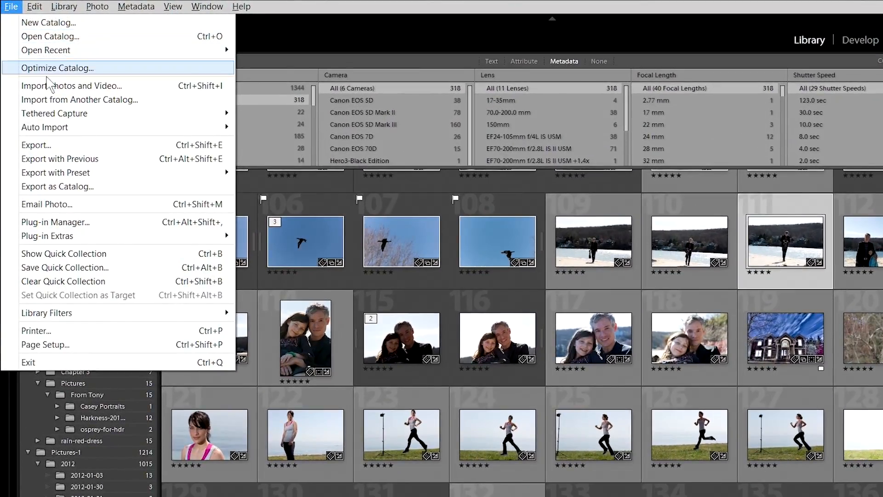
click(86, 147)
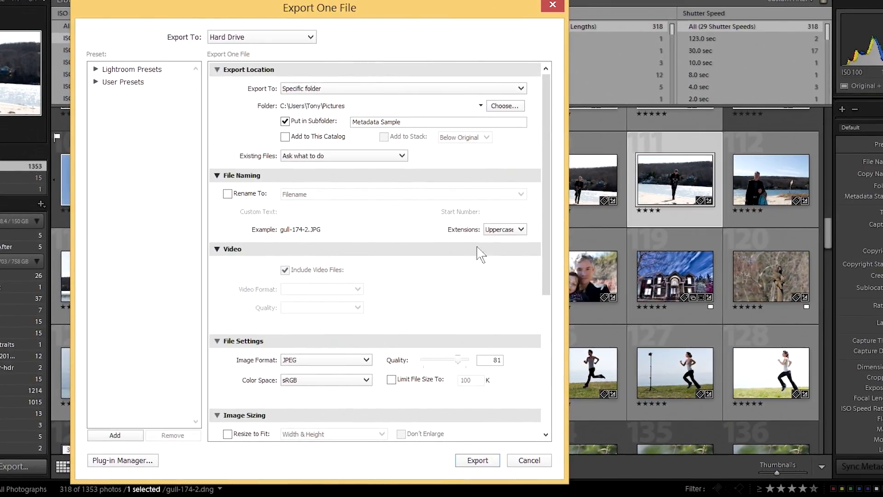
drag(542, 264, 544, 429)
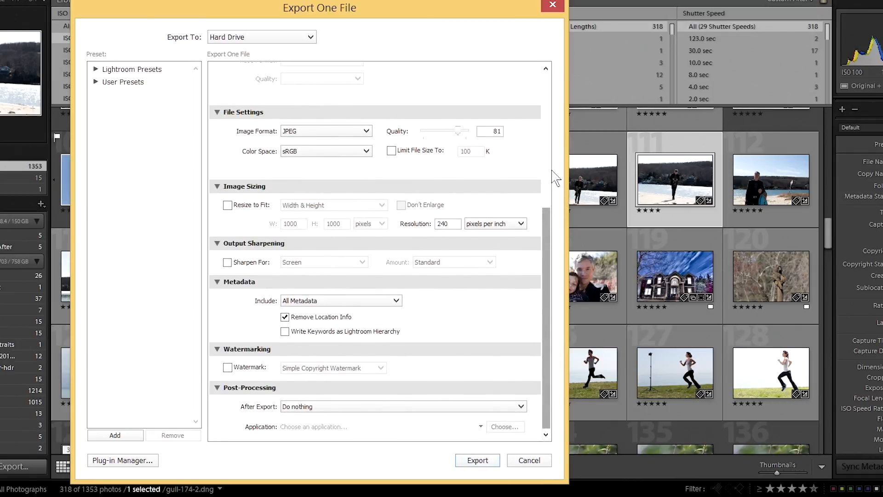
scroll(546, 138, up, 3)
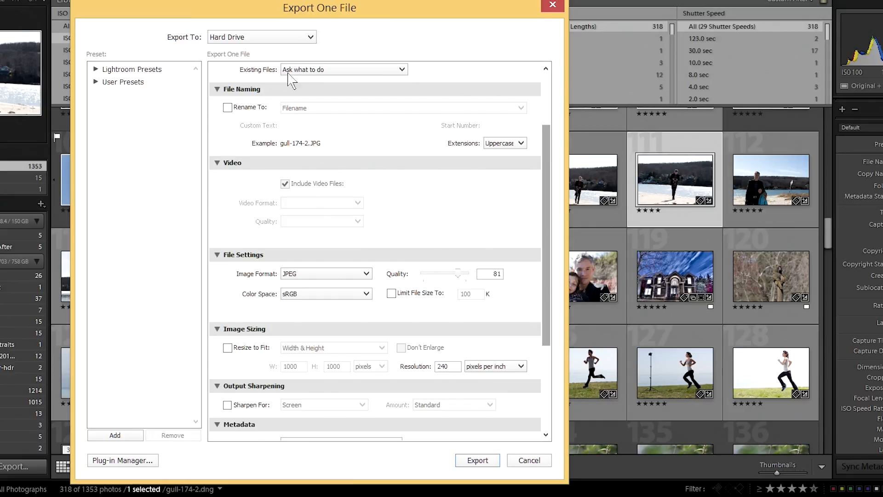
scroll(393, 125, up, 2)
click(382, 123)
click(384, 123)
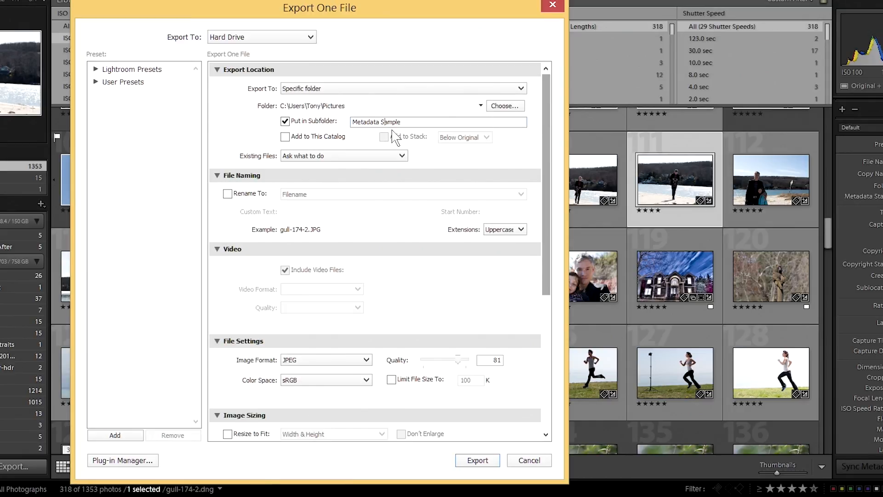
click(481, 461)
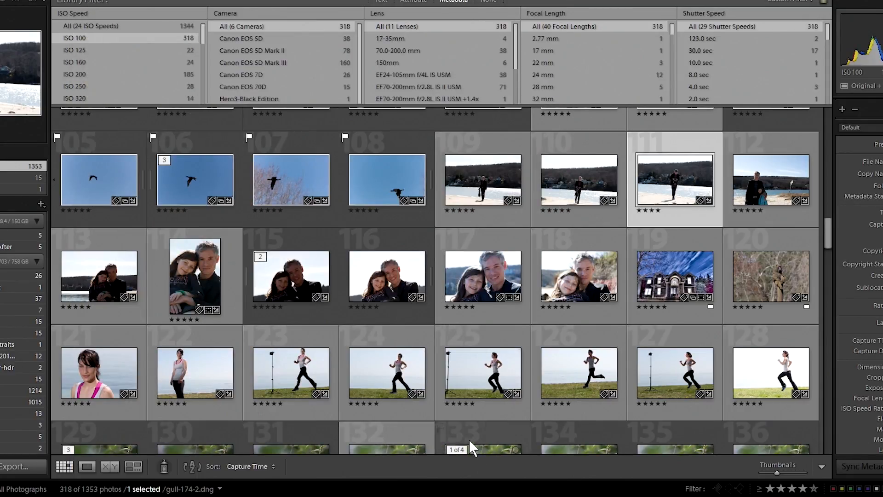
Step: Switch to File Explorer and open the Metadata Sample folder inside Pictures
key(alt+Tab)
key(alt+Tab)
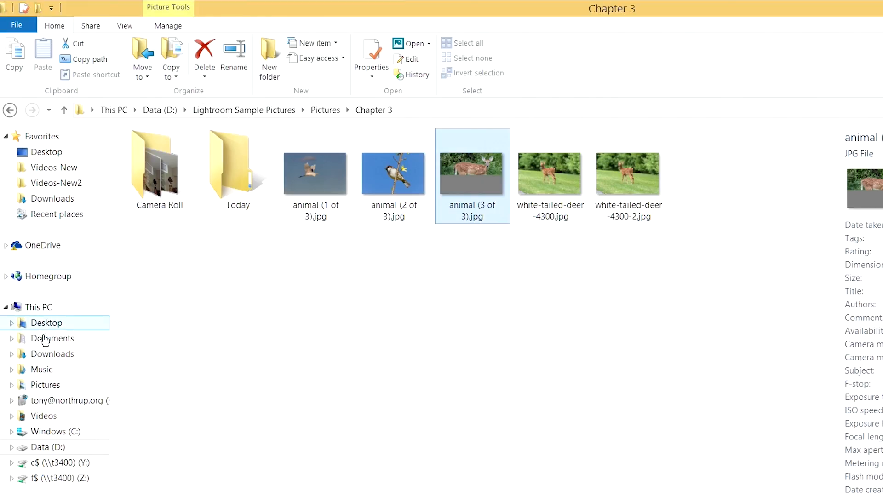
click(46, 384)
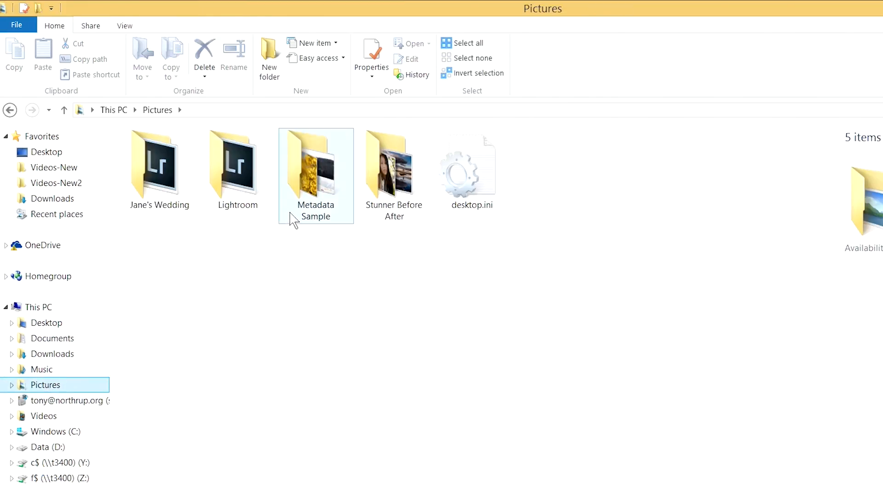
double_click(326, 171)
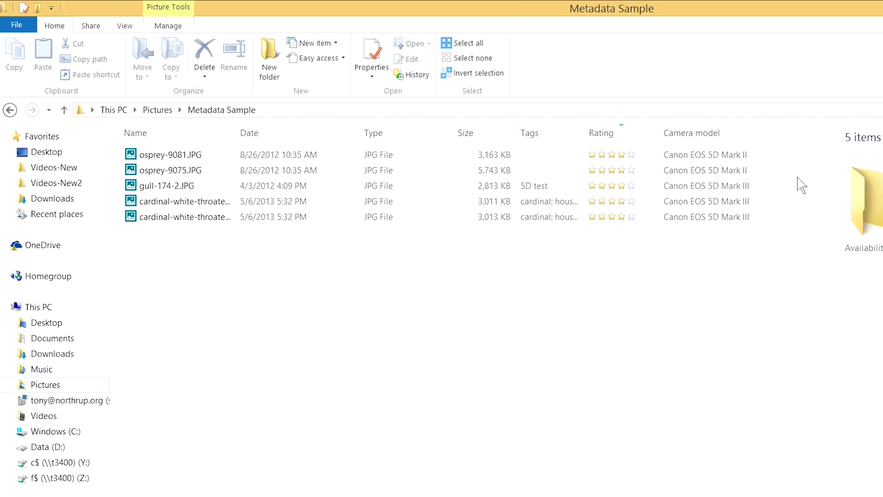
click(444, 186)
Step: Show the folder as extra large icons and view the file details of gull-174-2.JPG, toggling the details display off and on
click(123, 26)
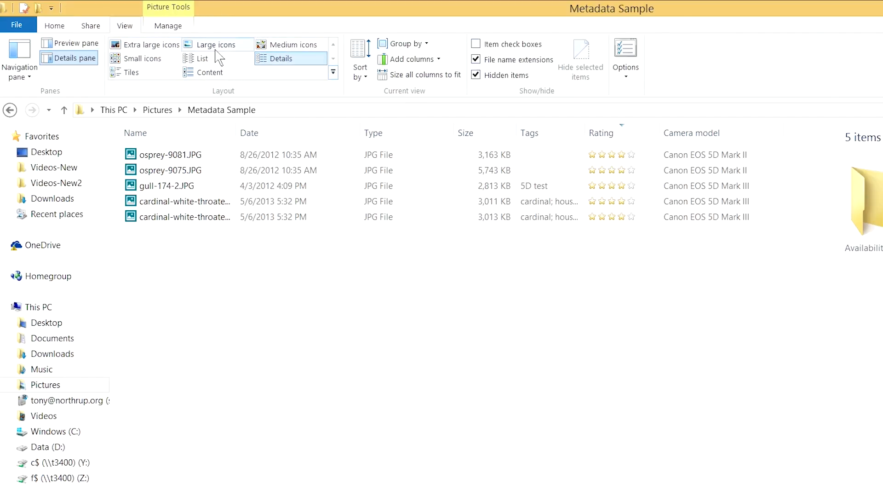
click(171, 46)
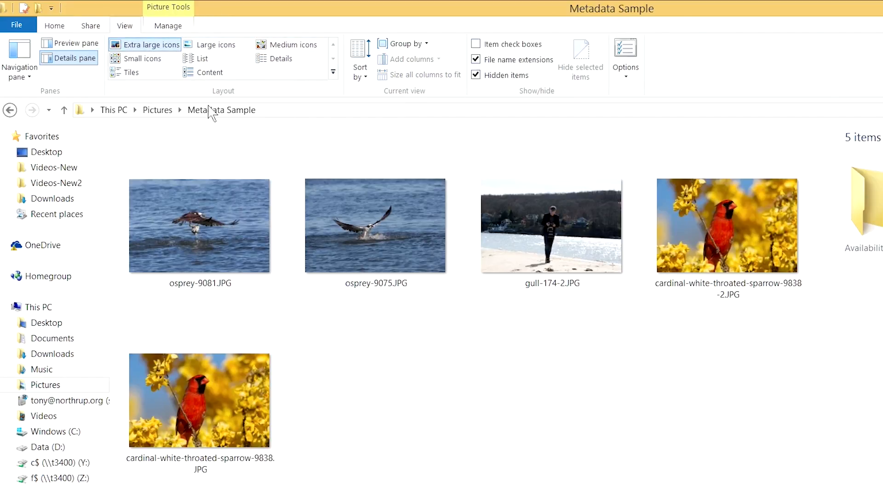
click(621, 272)
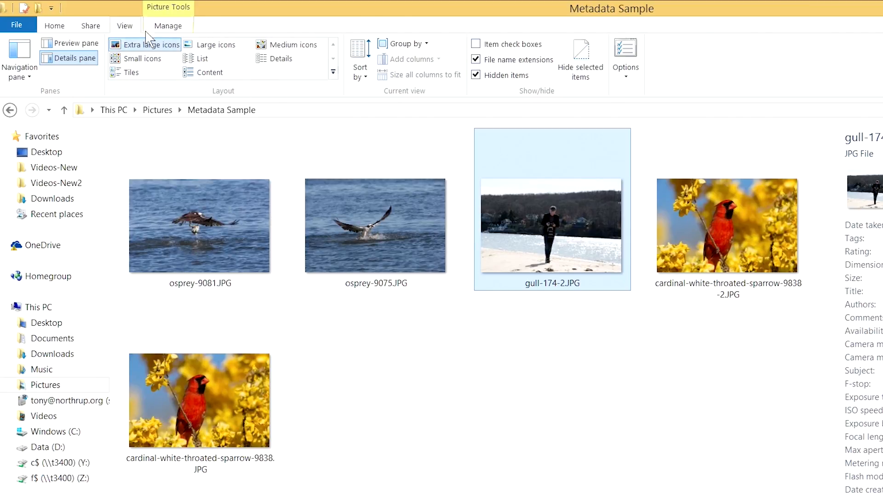
click(82, 59)
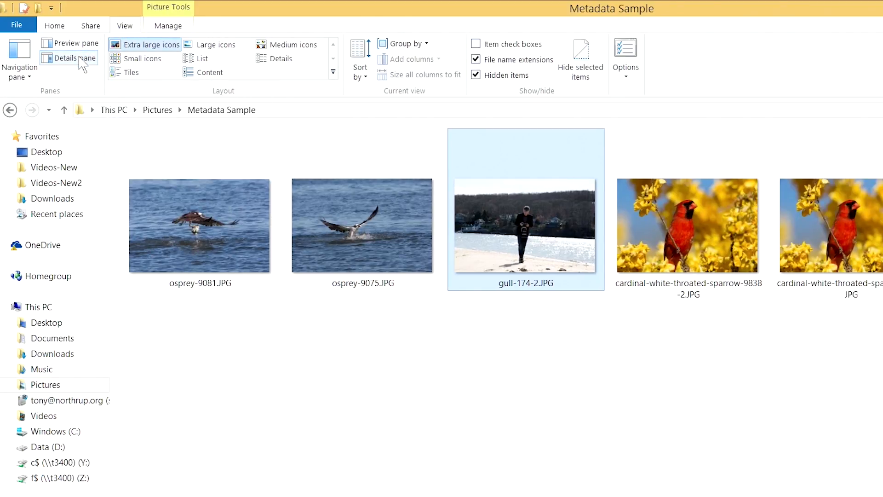
click(79, 58)
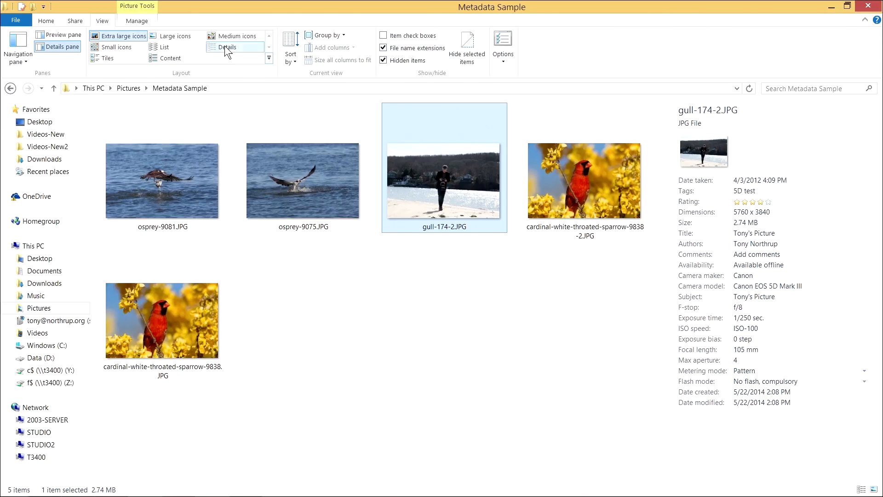
Step: List the files in the Details layout sorted by rating, and widen the Tags column
click(225, 47)
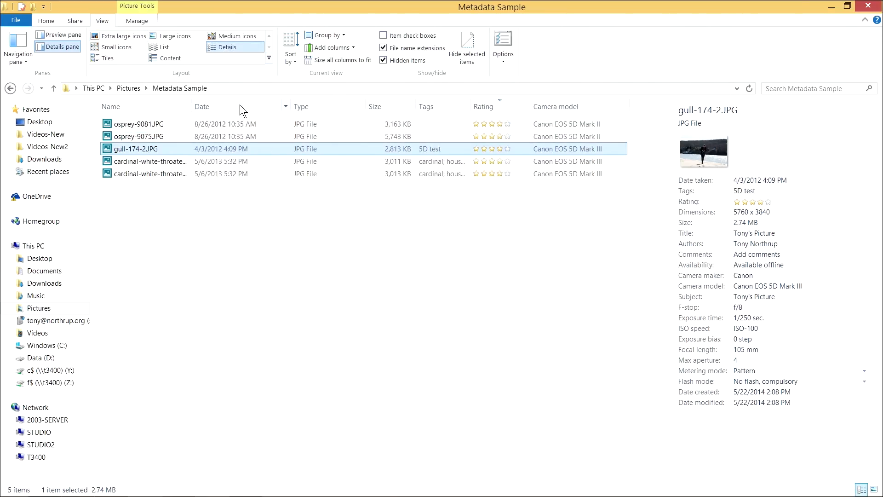
click(508, 107)
click(508, 107)
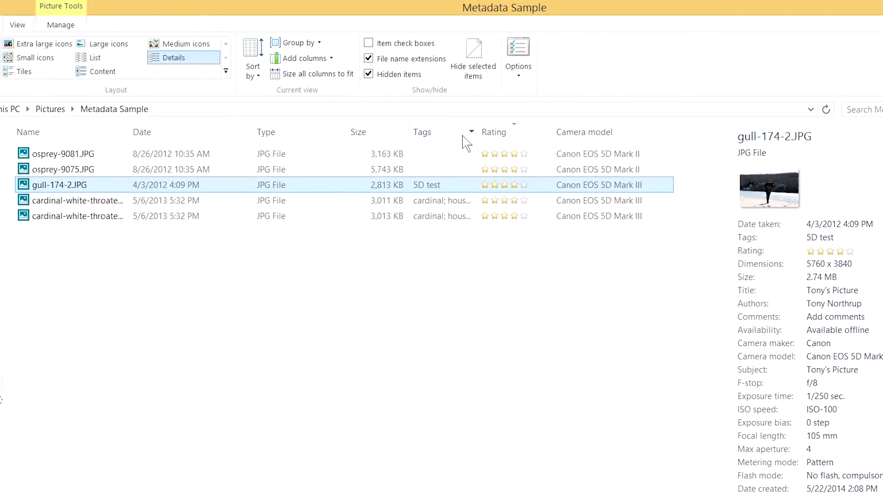
drag(478, 132, 510, 132)
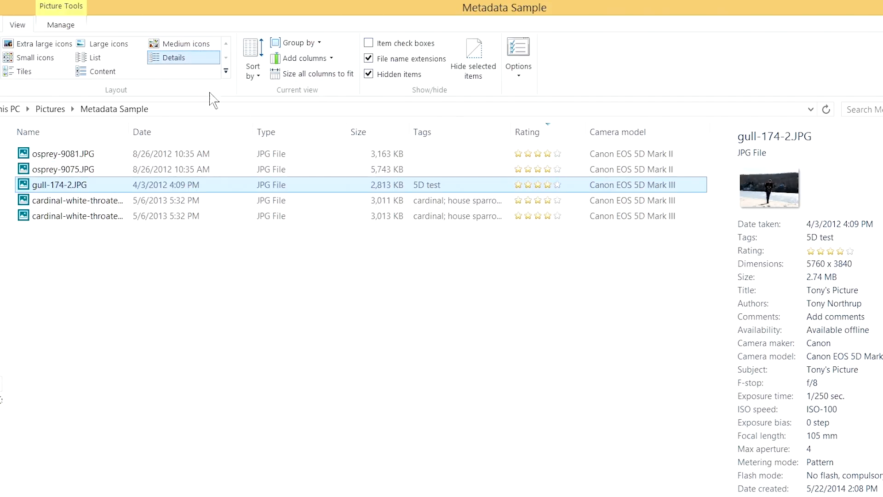
Step: Add an ISO speed column to the file list and place it between Size and Tags
right_click(458, 136)
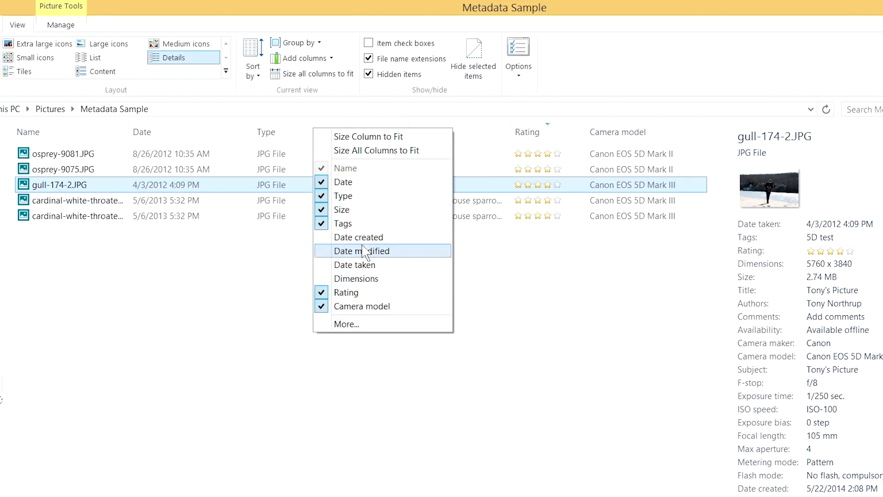
click(357, 325)
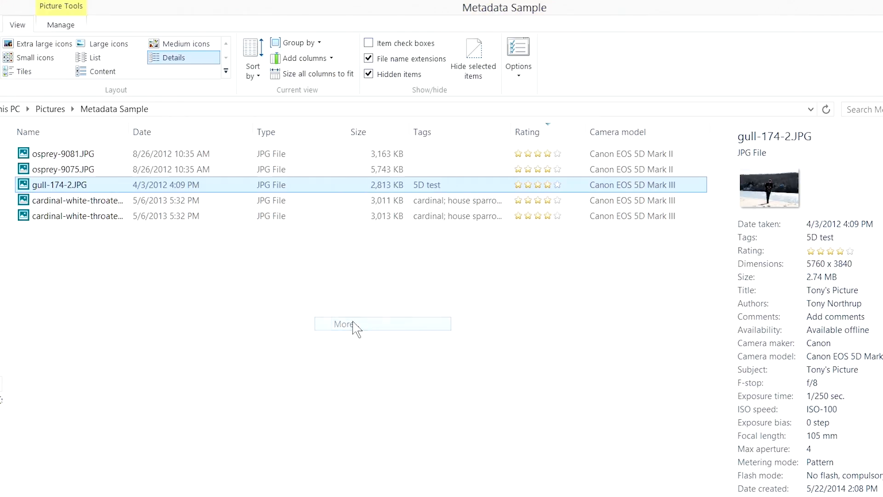
drag(484, 234, 472, 310)
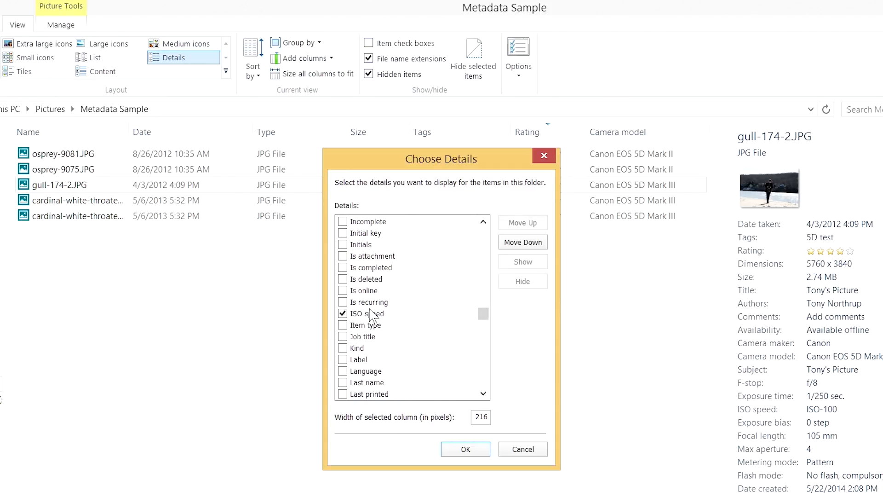
click(466, 450)
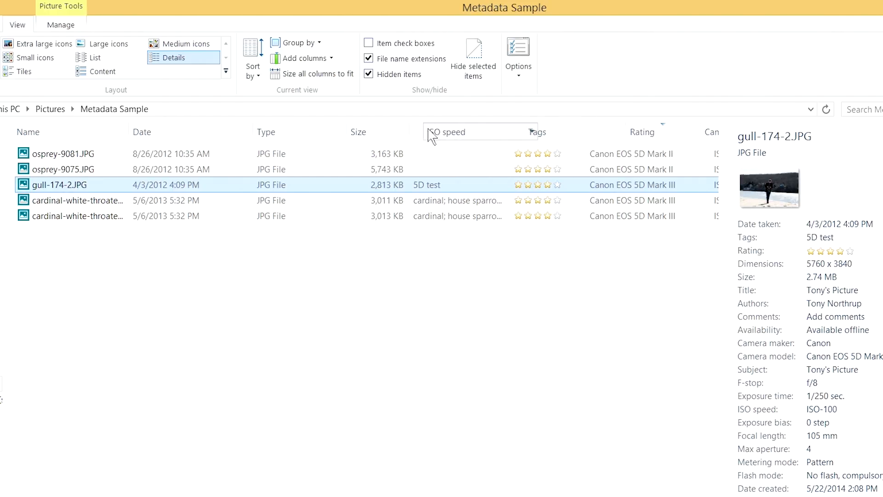
drag(433, 136, 432, 138)
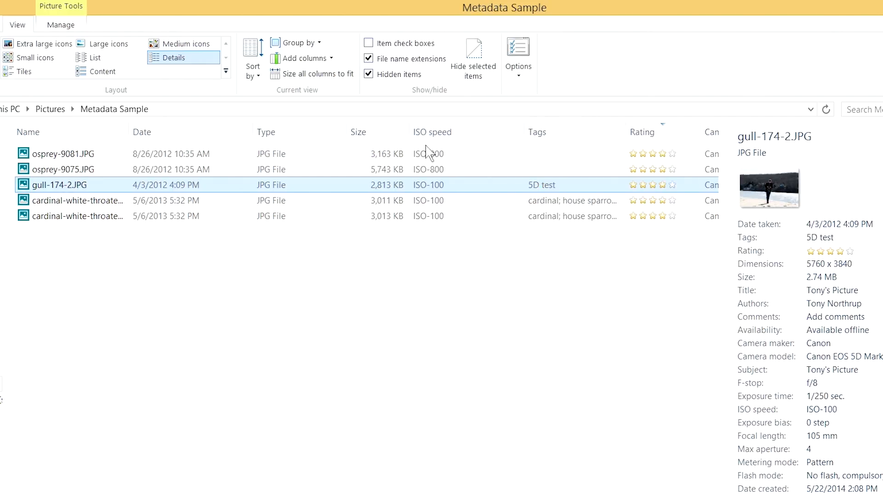
Step: Sort the photos by ISO speed and step through the files to compare their values
click(449, 135)
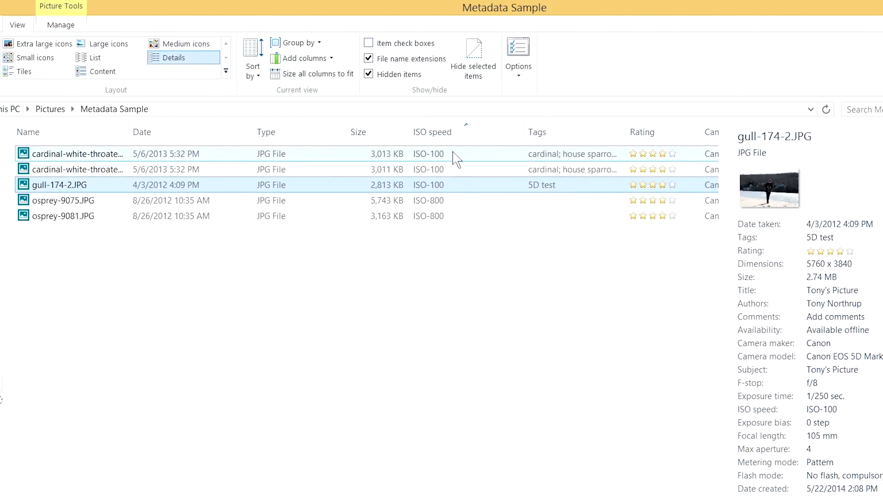
click(453, 155)
click(456, 171)
click(454, 186)
click(454, 201)
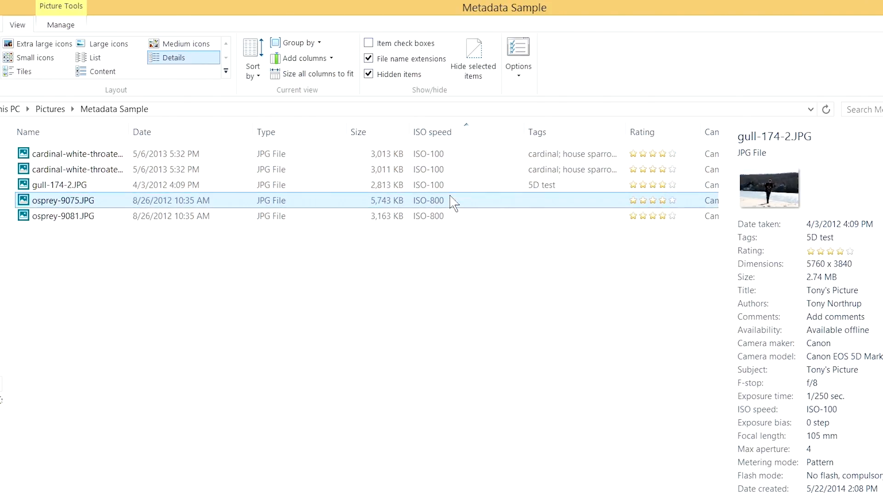
click(450, 216)
click(452, 201)
click(451, 185)
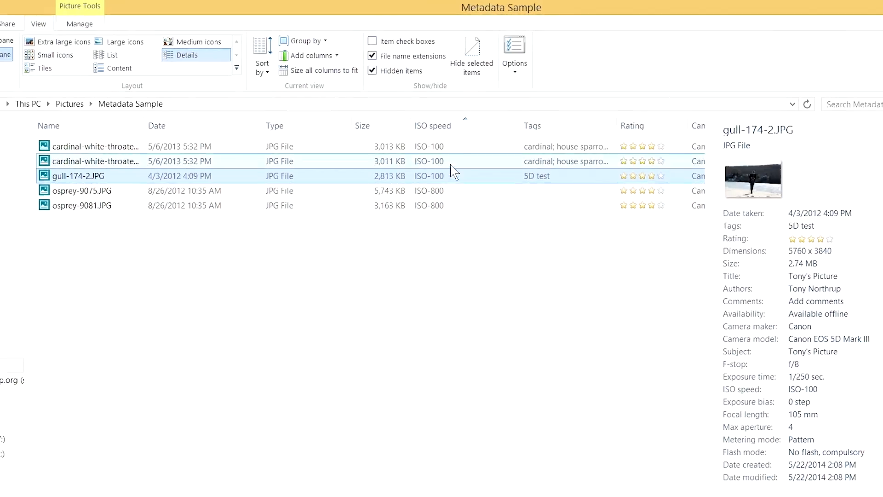
click(455, 173)
click(449, 128)
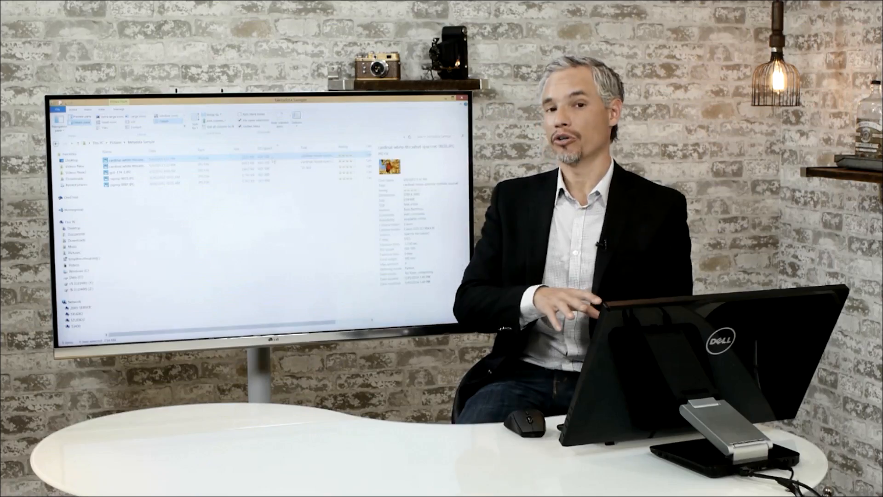
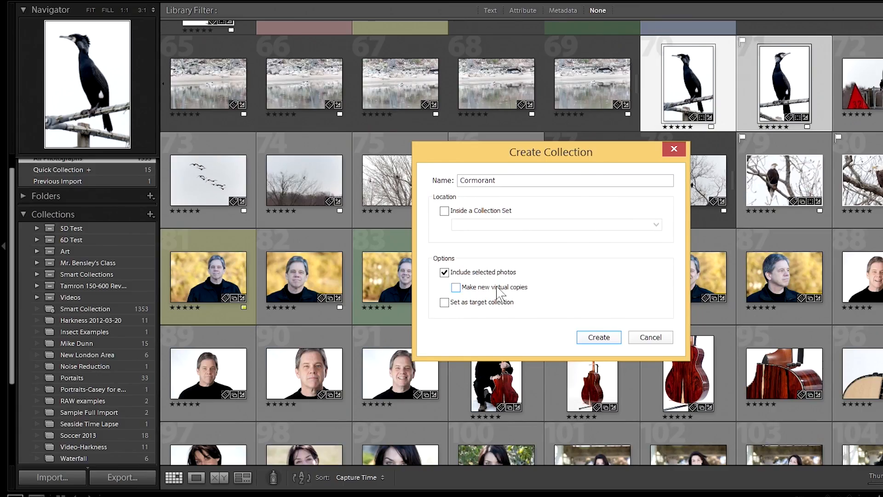
Step: In Lightroom, create the Cormorant collection from the selected photos, and compare its contents with the Tamron 150-600 collection set
click(607, 338)
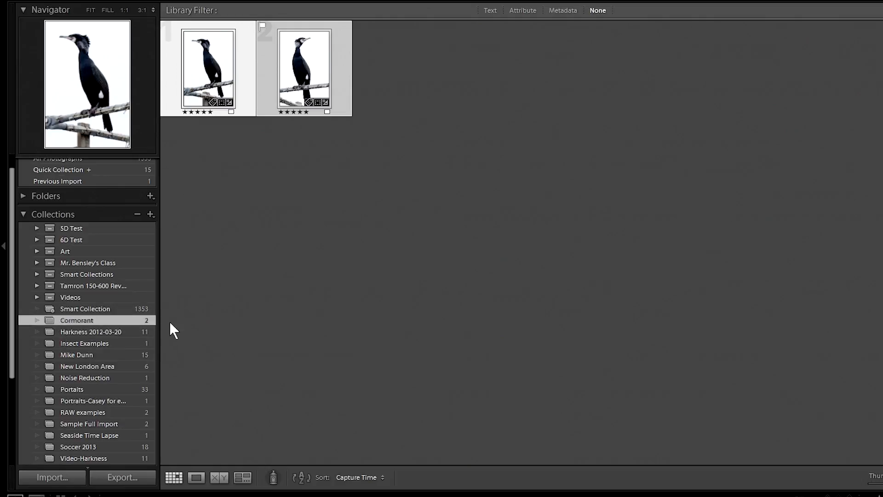
click(85, 287)
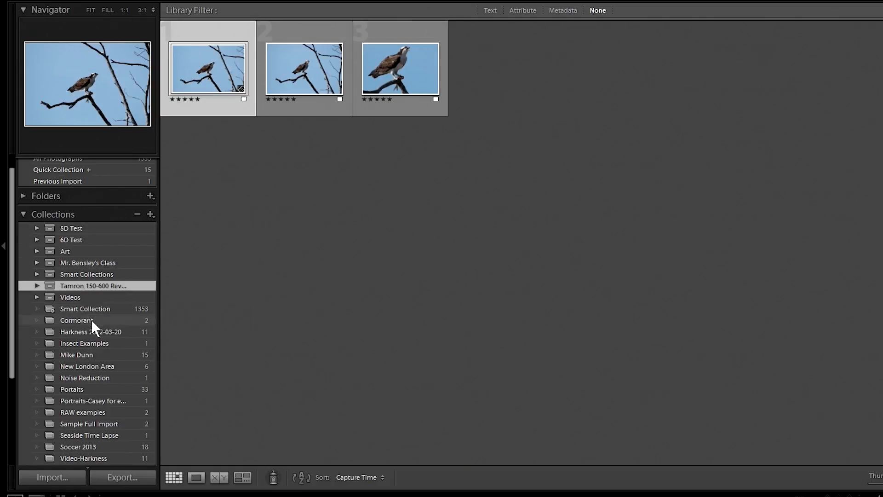
click(83, 321)
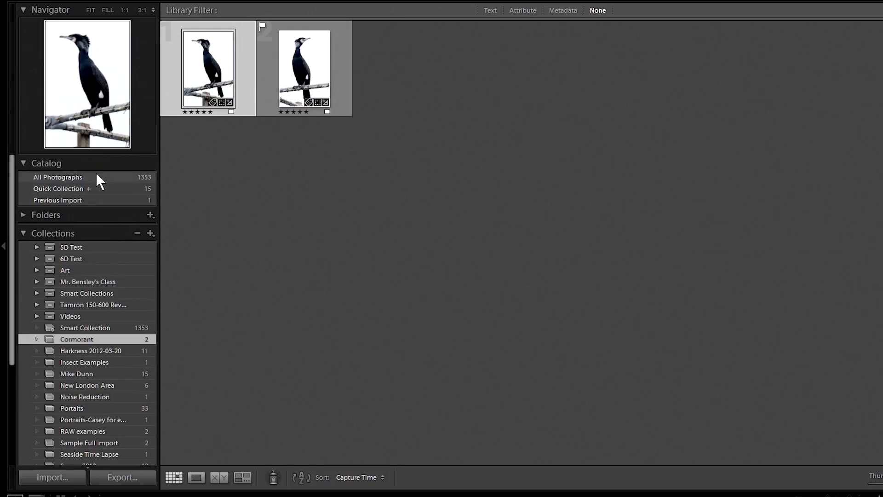
Step: Return to all photographs and add the flying cormorant photo to the Cormorant collection
click(97, 177)
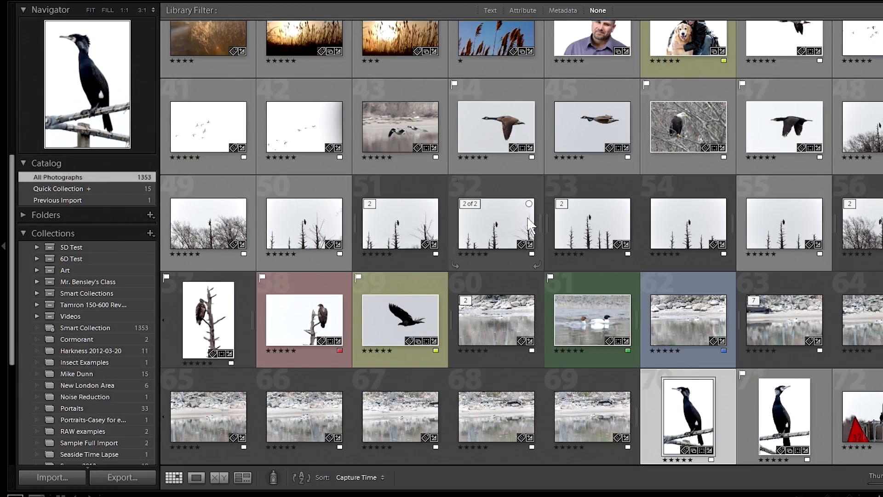
click(785, 135)
drag(784, 135, 111, 336)
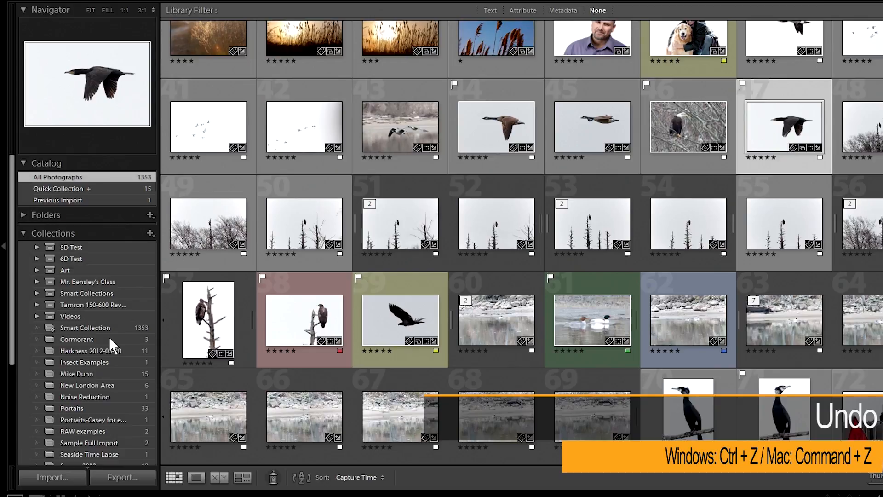
Step: Undo the last addition to the Cormorant collection and set Cormorant as the target collection
key(ctrl+z)
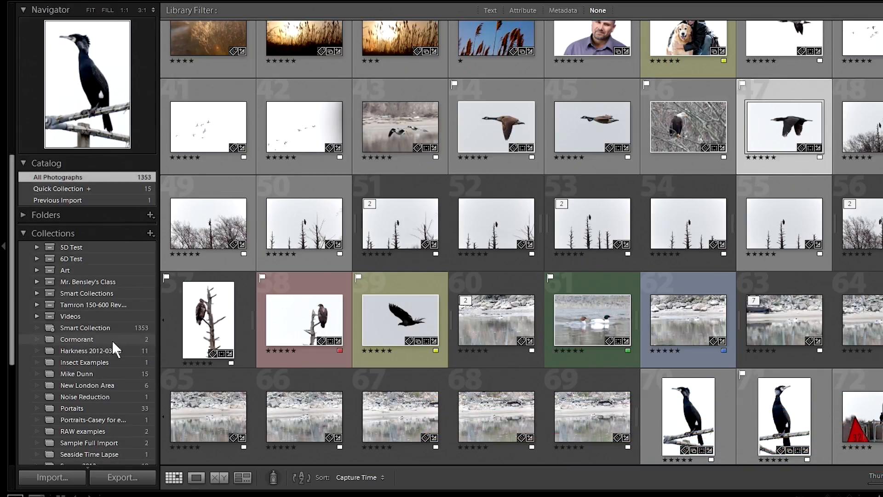
right_click(77, 339)
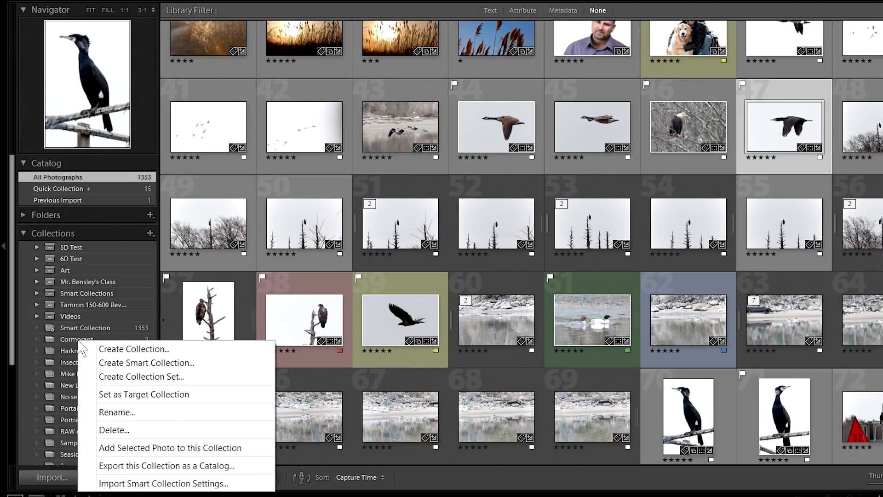
click(216, 394)
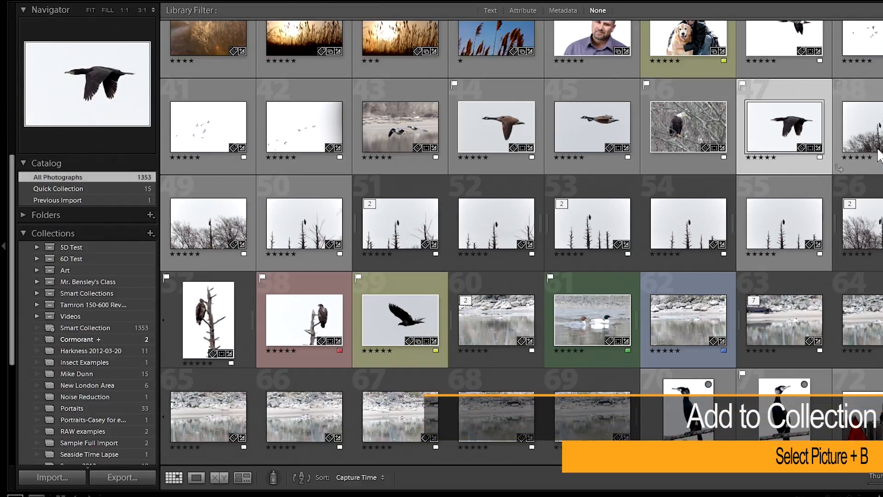
Step: Add the selected flying cormorant photo to the target collection and check the Cormorant collection's contents
key(b)
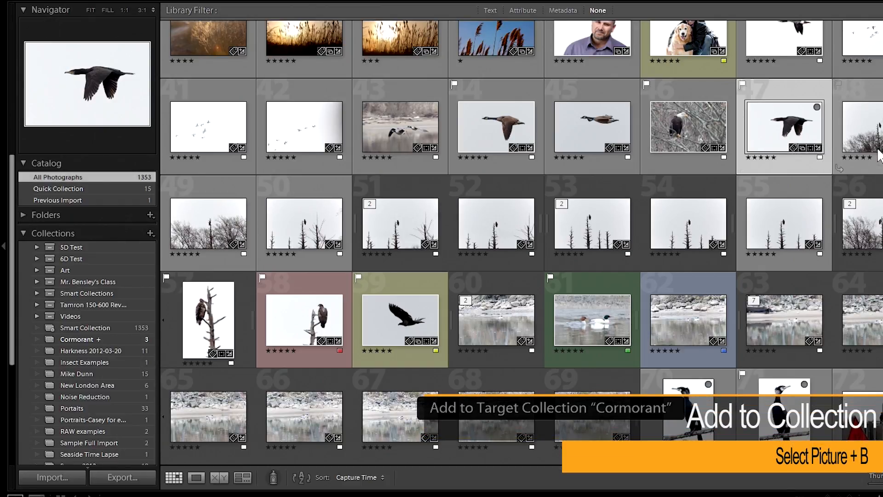
click(90, 338)
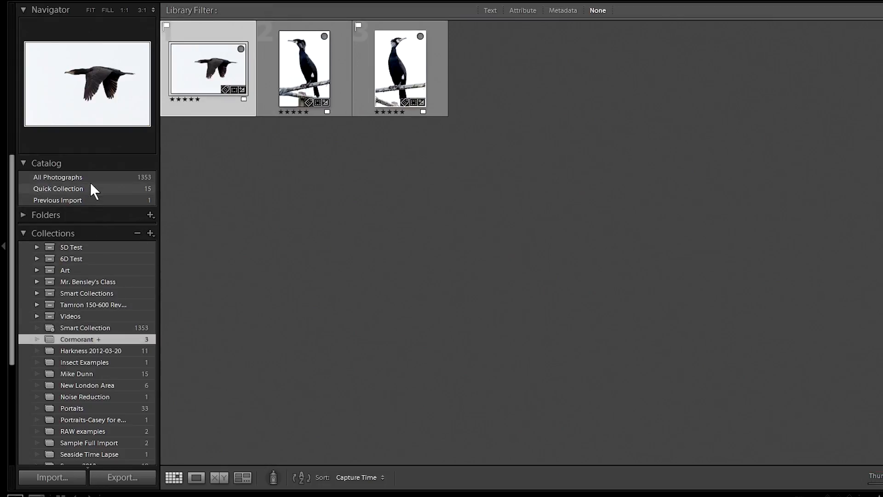
Step: Return to all photographs and add the flying bird photo bird-136.dng to the target collection
click(90, 178)
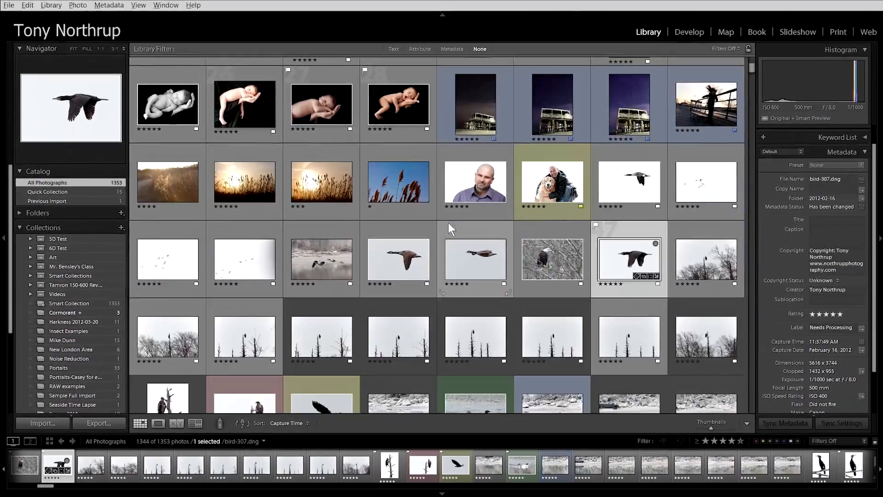
scroll(448, 223, down, 3)
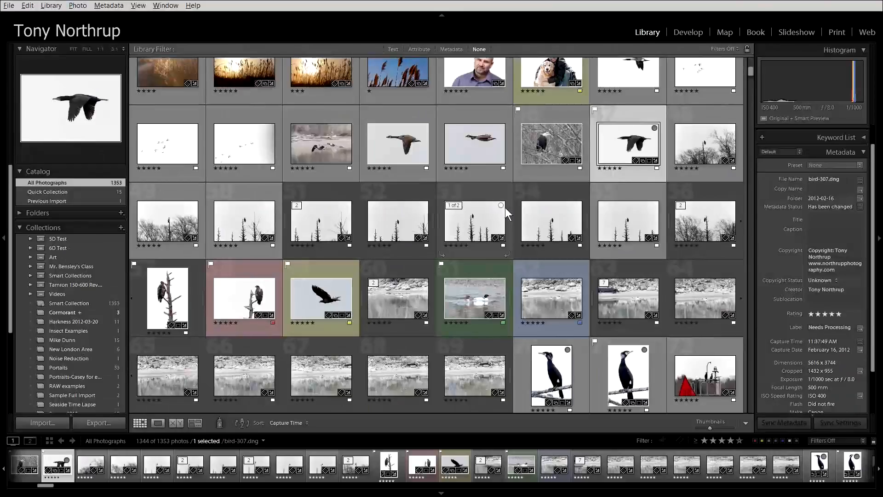
click(635, 70)
key(b)
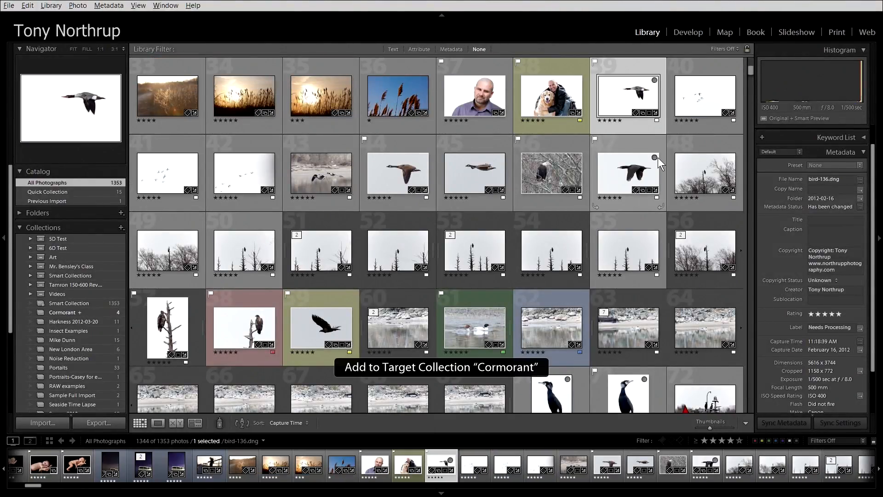
key(Down)
key(Right)
key(Right)
key(Right)
key(Right)
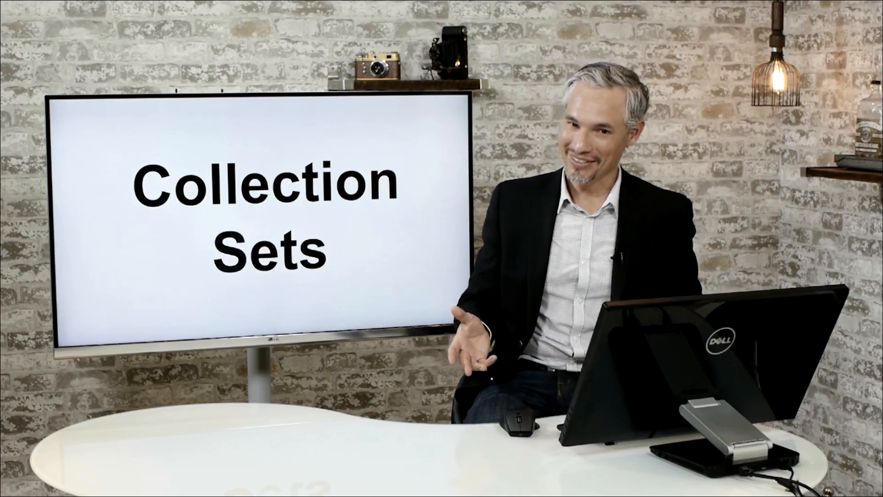
key(alt+Tab)
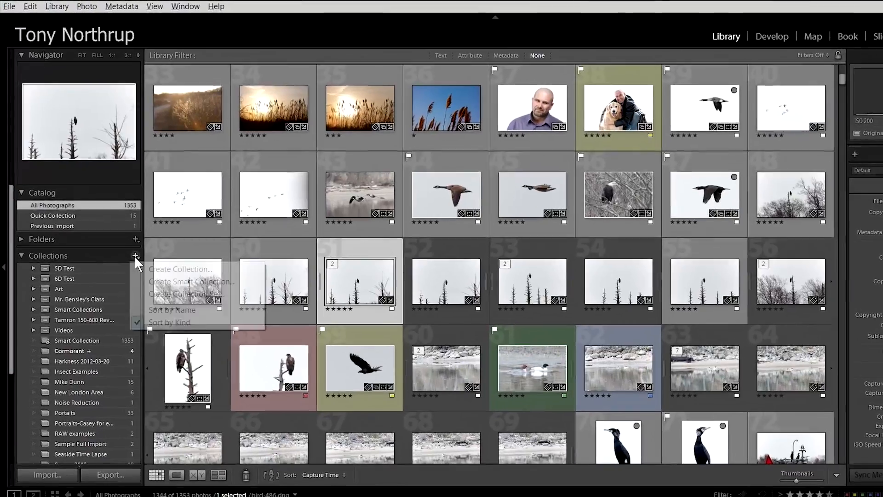
Step: Create a collection set named Birds and move the Cormorant collection into it
click(124, 235)
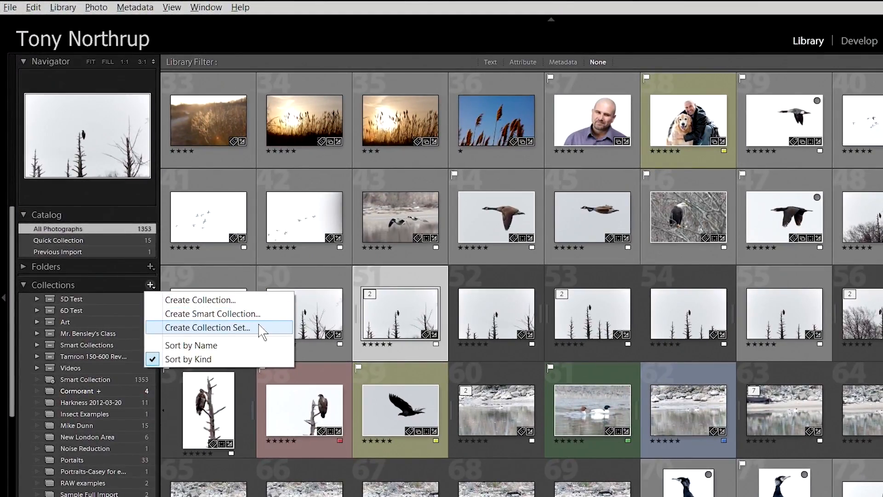
click(260, 327)
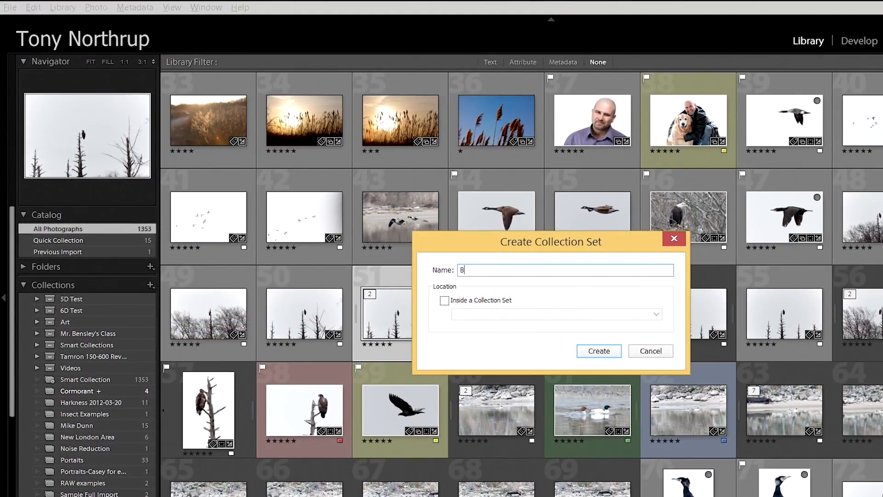
key(Return)
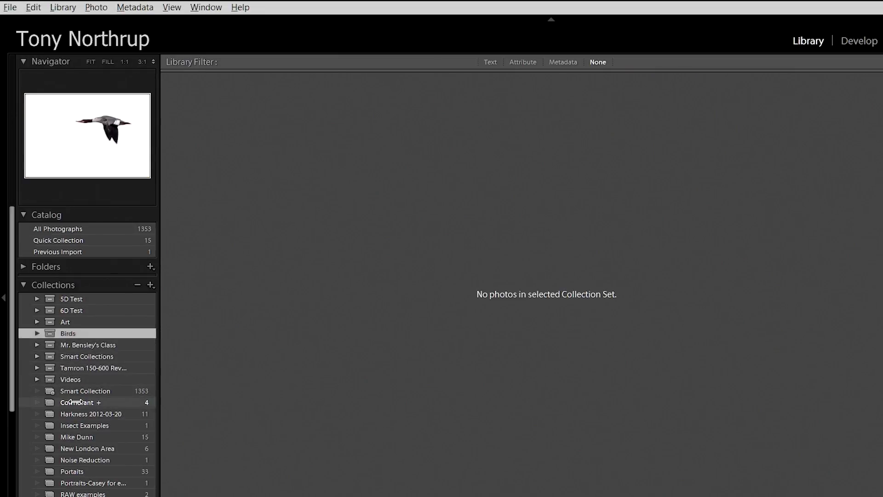
drag(76, 402, 77, 334)
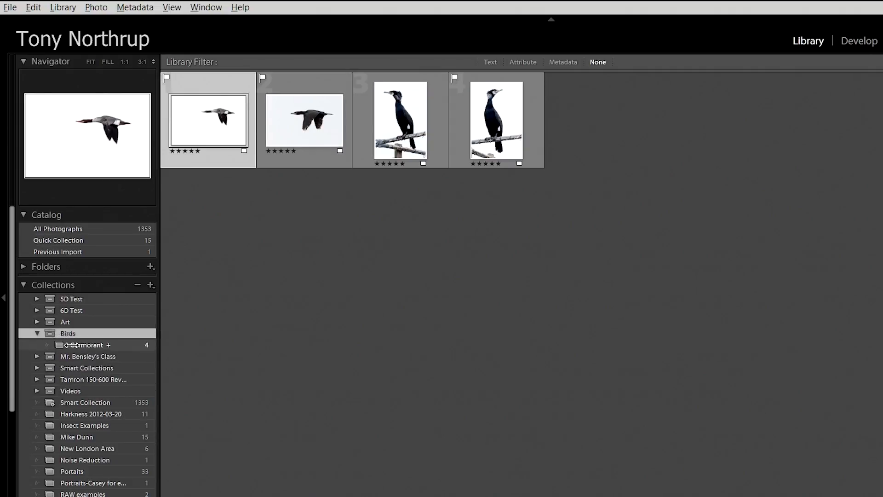
Step: From all photographs, select the perched eagle photos 46, 57 and 58 and create a Bald Eagles collection from them inside the Birds set
click(87, 230)
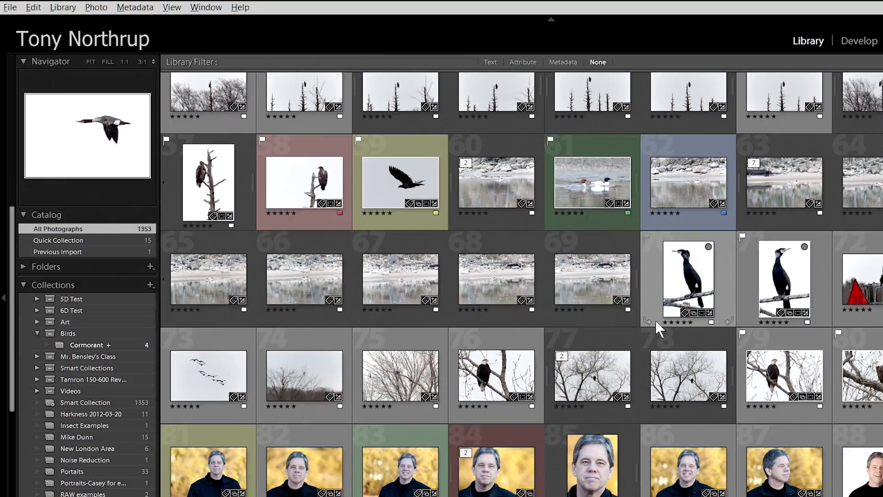
scroll(655, 320, up, 2)
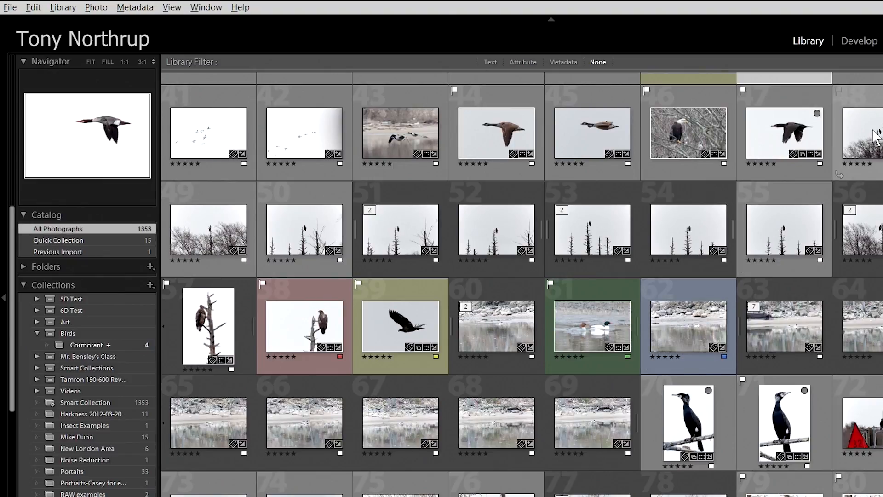
click(686, 136)
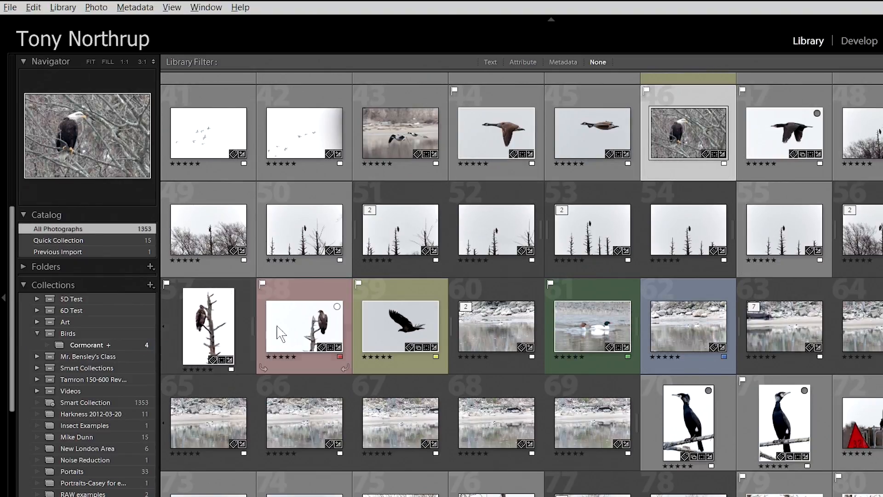
ctrl+click(274, 335)
ctrl+click(218, 332)
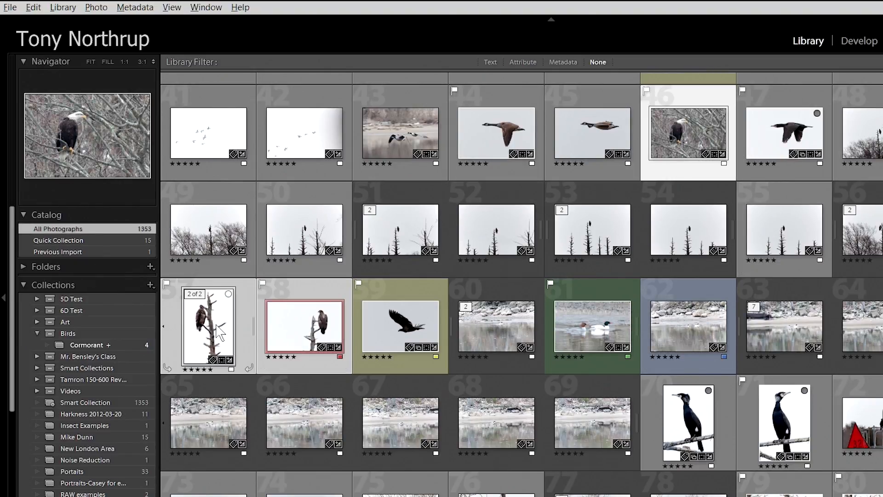
click(150, 285)
click(197, 298)
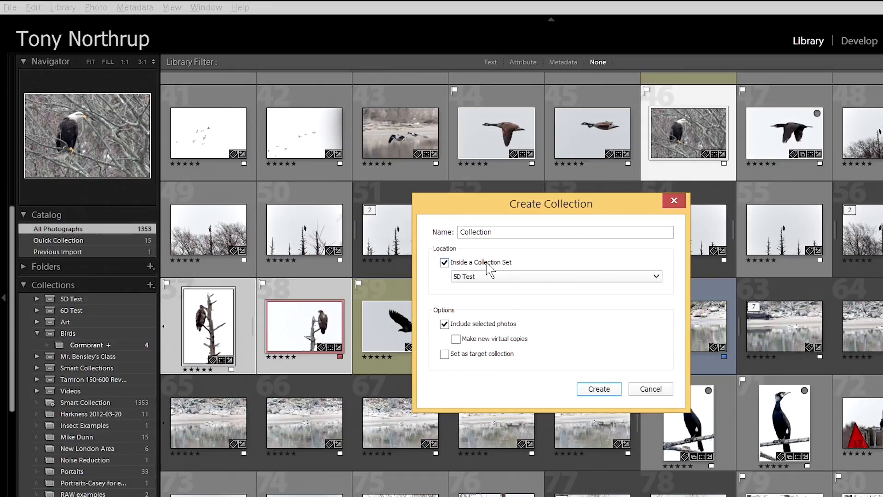
click(522, 276)
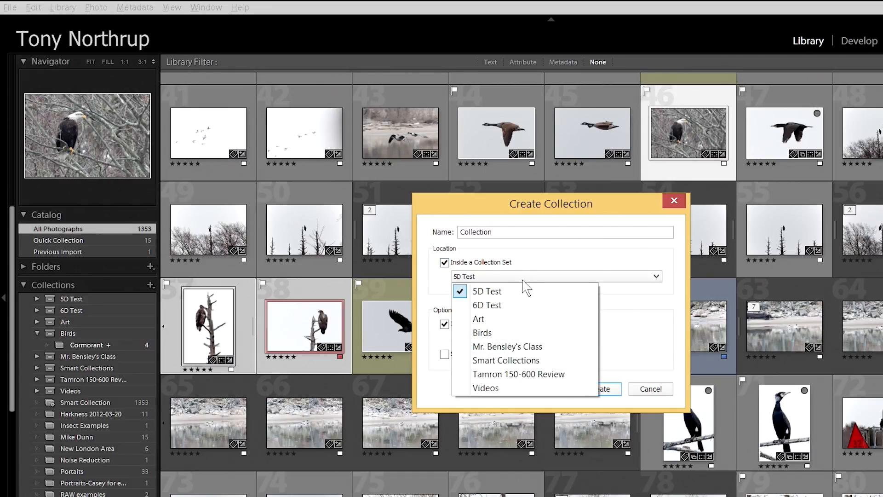
click(513, 331)
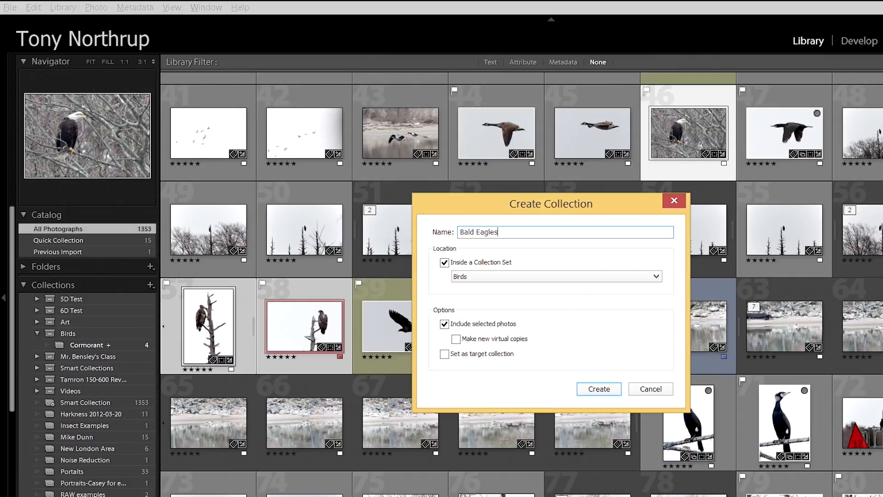
click(599, 389)
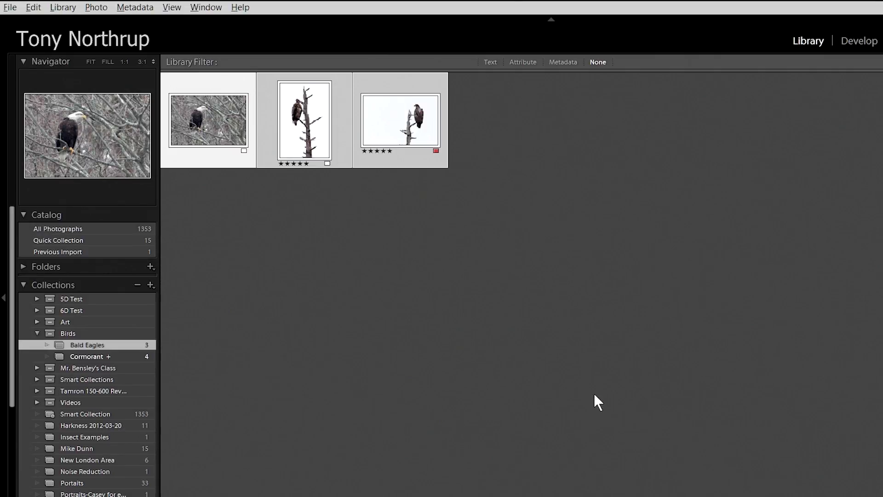
Step: Compare the contents of the Birds set with those of its Bald Eagles and Cormorant collections
click(67, 333)
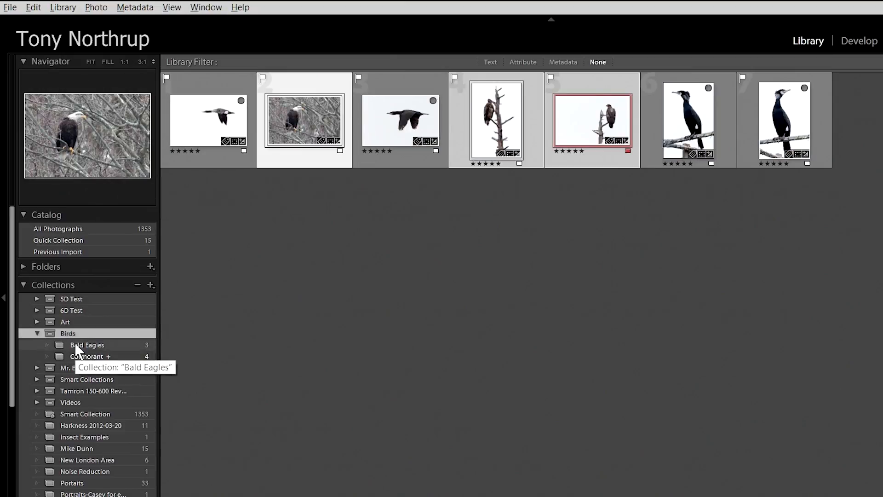
click(74, 345)
click(77, 355)
click(81, 345)
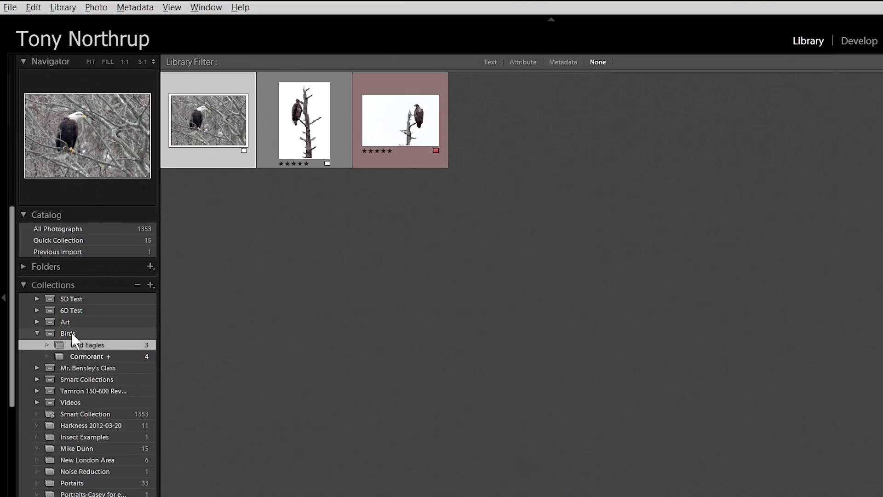
click(71, 332)
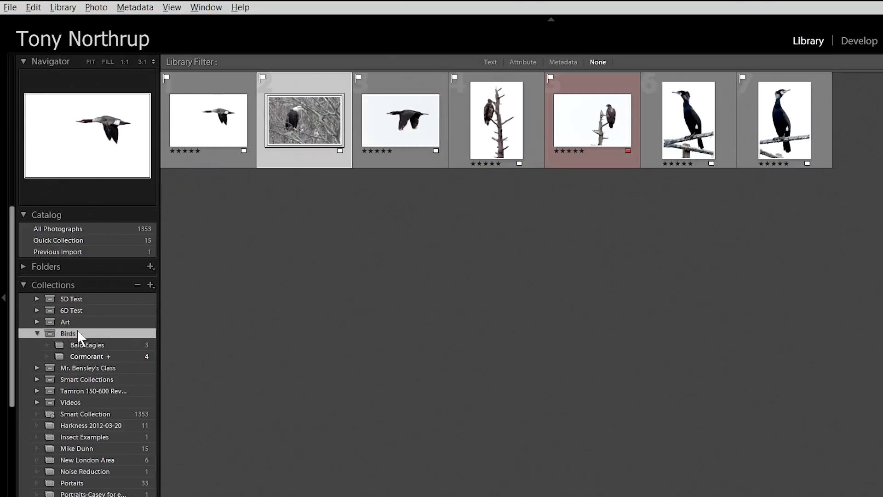
Step: Create a collection set named SongBirds inside the Birds set
click(150, 286)
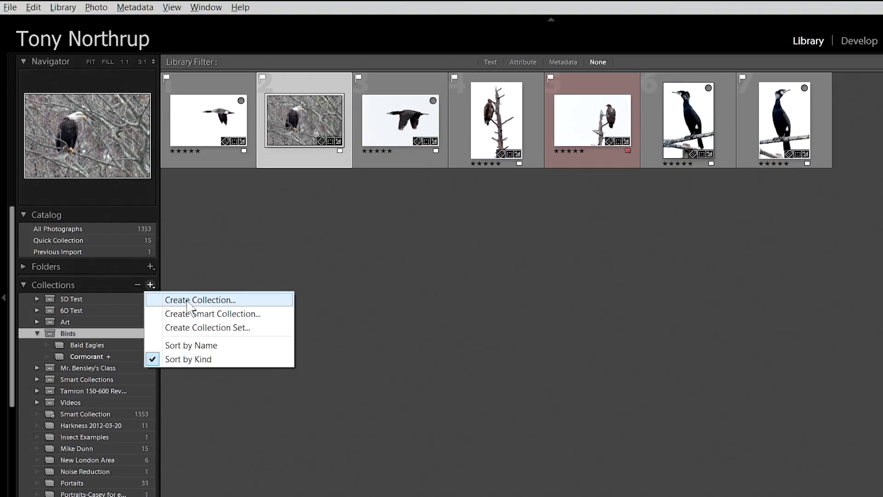
click(227, 328)
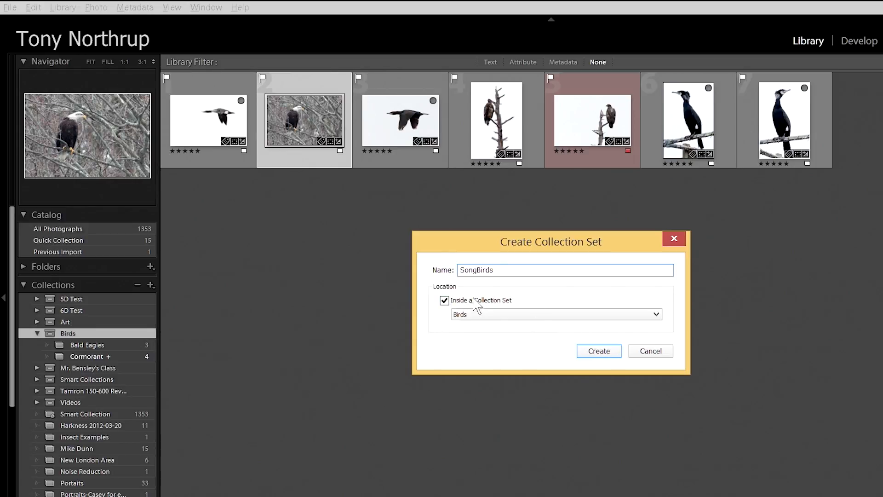
click(599, 351)
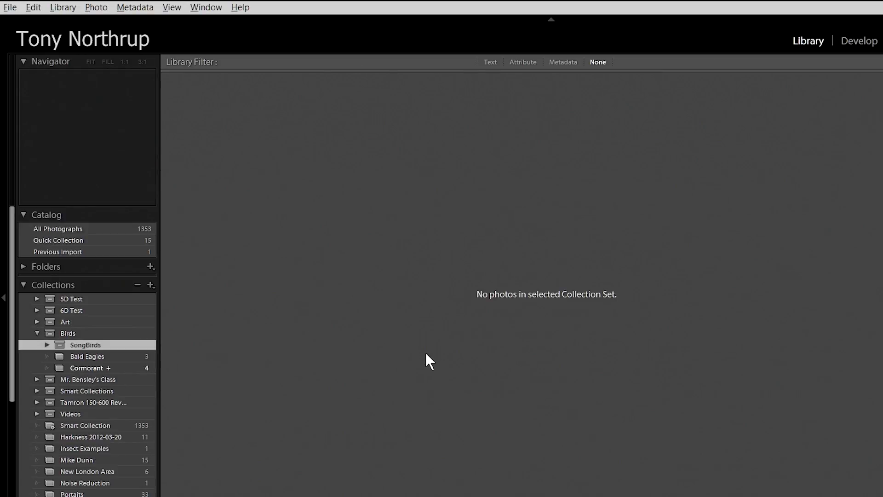
Step: Filter all photographs by the text "cardinal" and select the red cardinal photos from 9 to 18
click(70, 230)
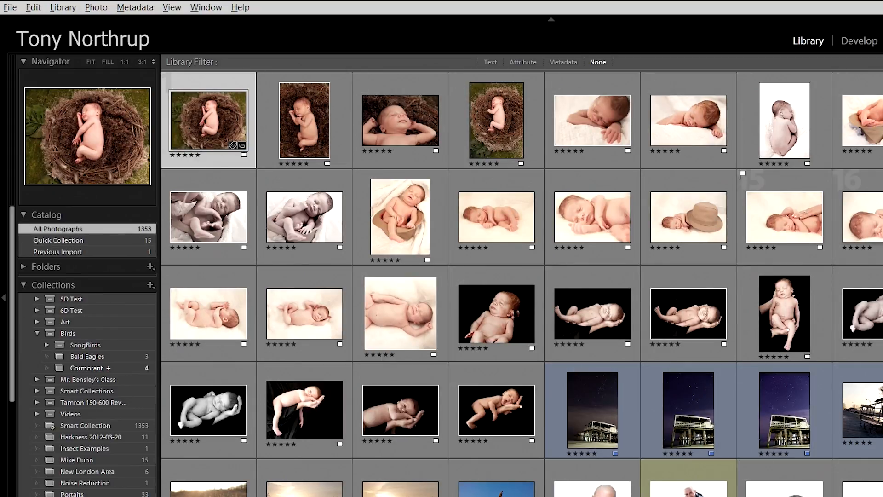
click(490, 63)
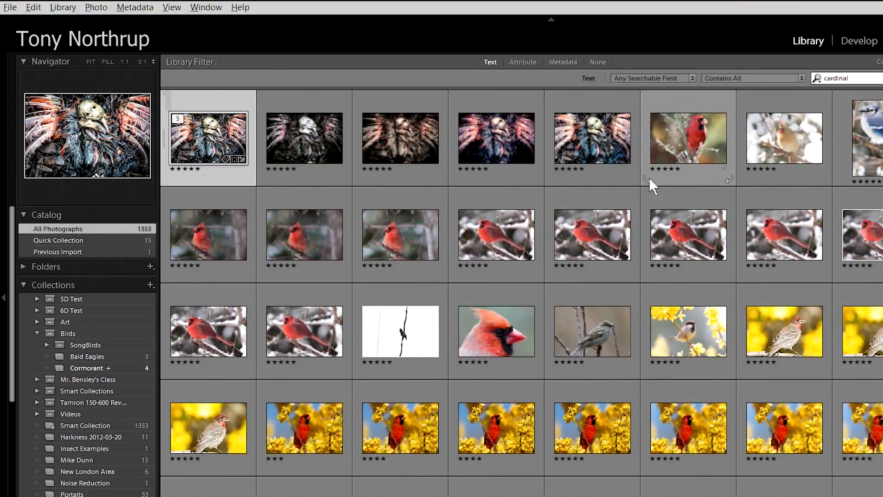
click(195, 251)
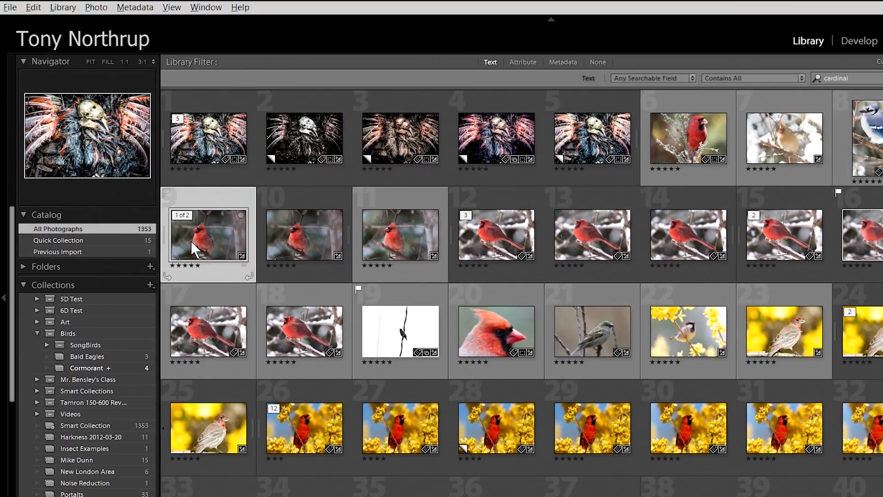
shift+click(293, 329)
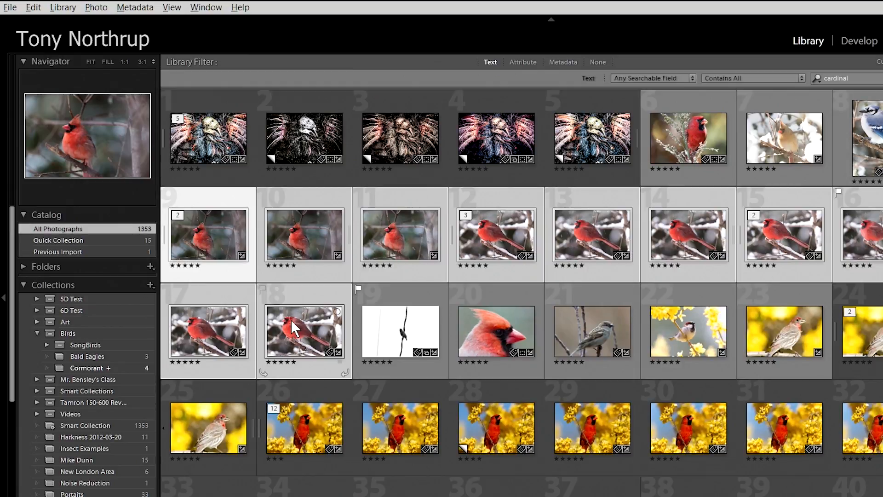
Step: Try to add the selected cardinal photos directly to the SongBirds collection set
drag(212, 244, 98, 340)
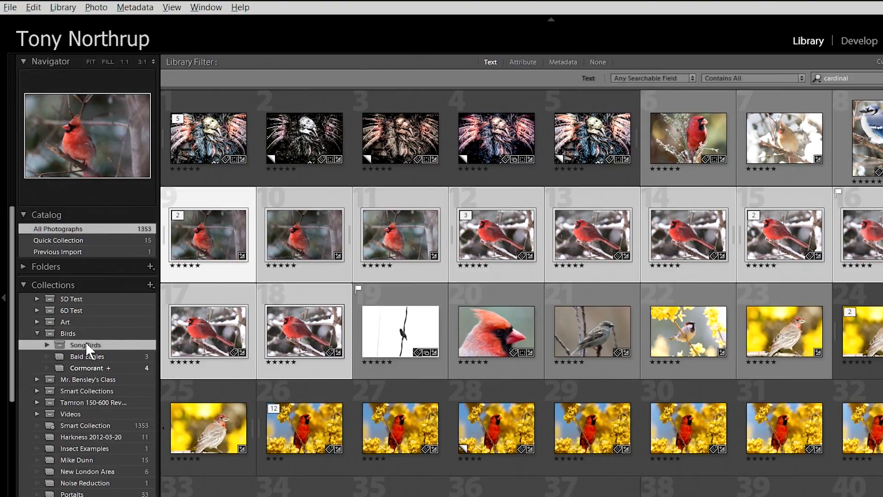
drag(88, 346, 88, 345)
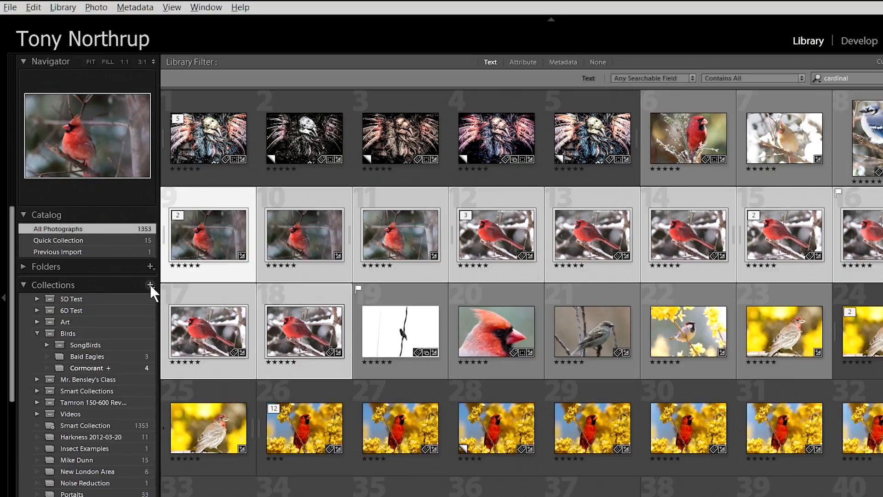
Step: Create a collection named Cardinals inside the SongBirds set, including the selected cardinal photos
click(151, 286)
click(187, 300)
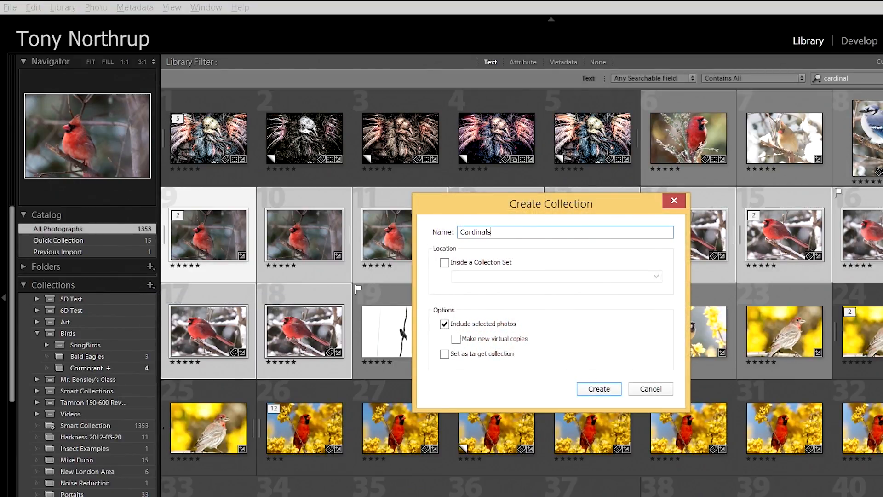
click(525, 277)
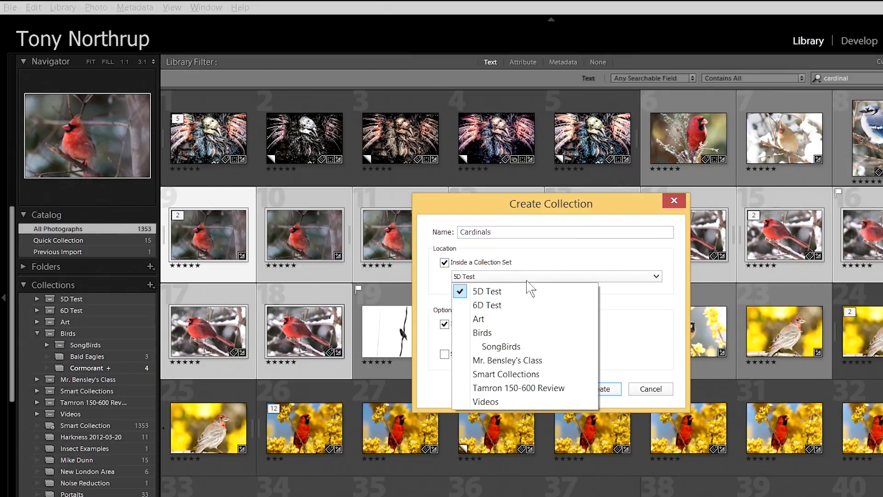
click(529, 346)
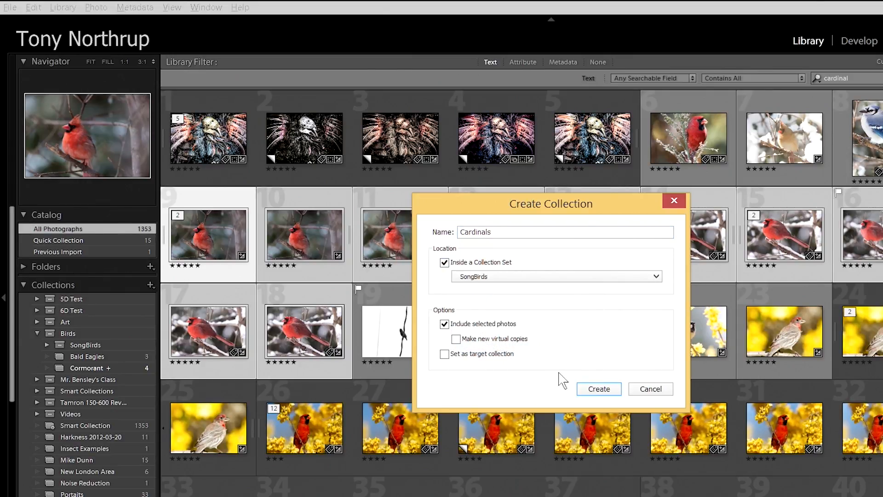
click(591, 389)
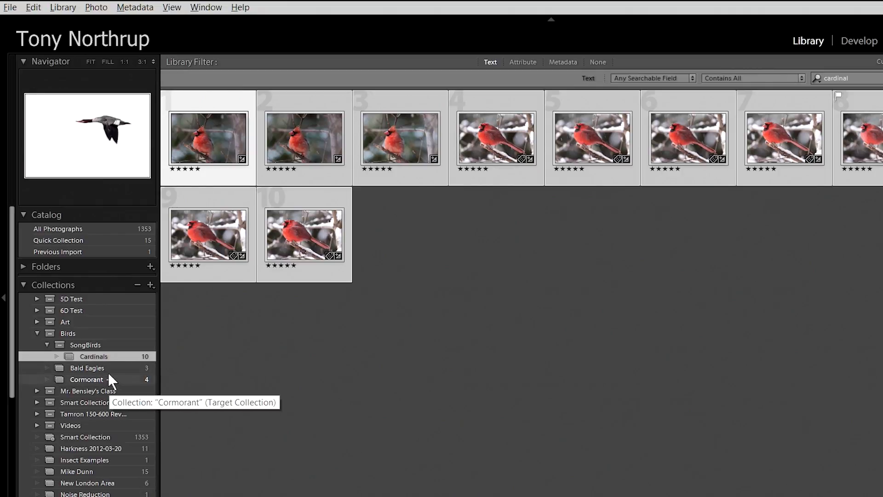
Step: Create a collection set named Birds of Prey inside the Birds set
click(101, 330)
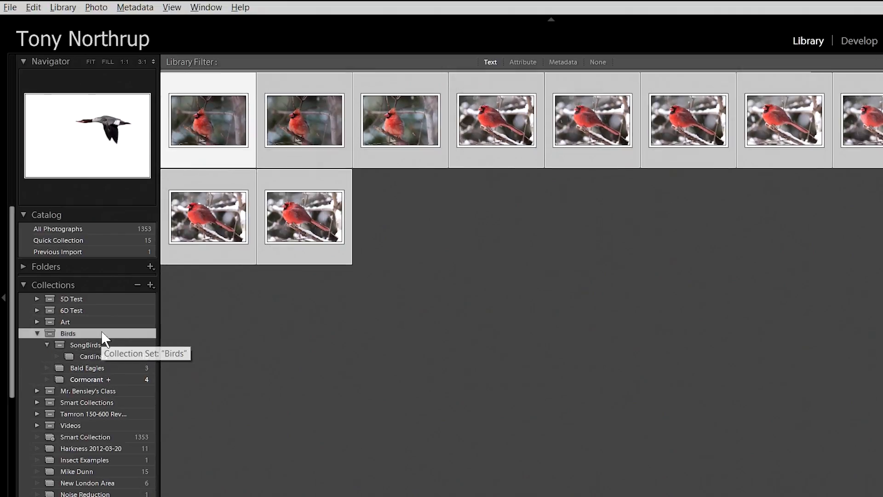
click(150, 285)
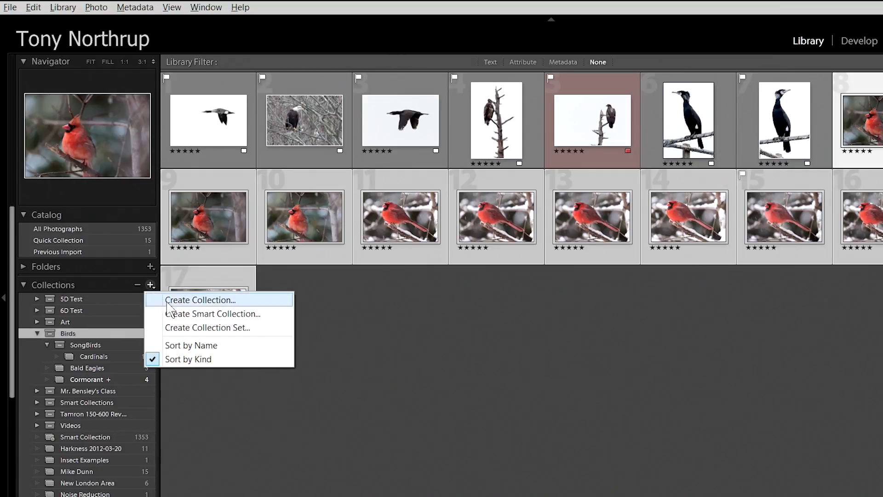
click(208, 327)
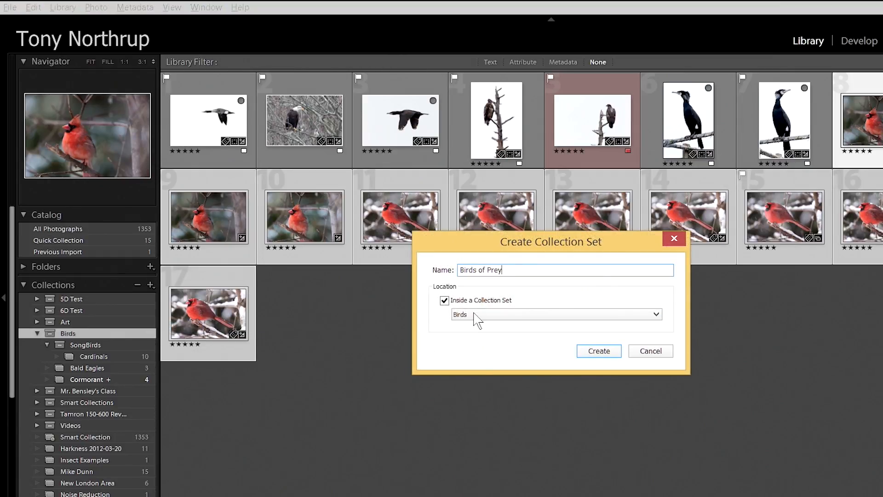
click(589, 354)
Step: Select the Bald Eagles and Cormorant collections together within the Birds set
click(119, 377)
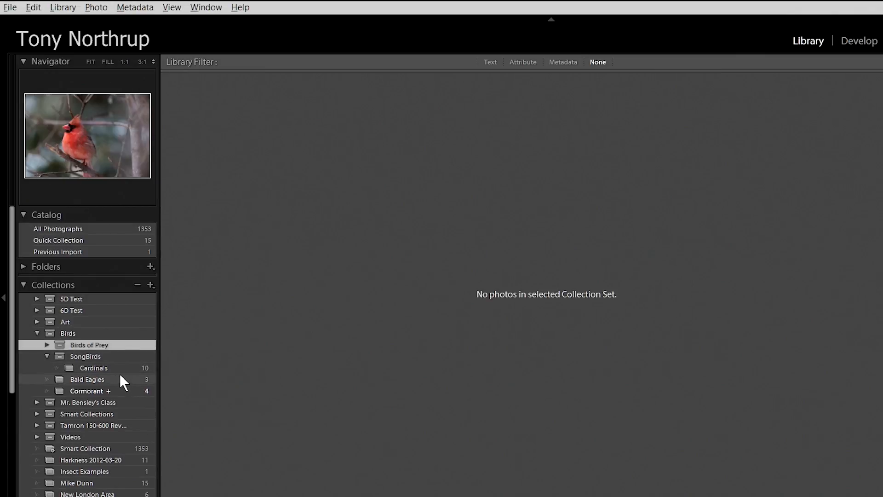
ctrl+click(104, 389)
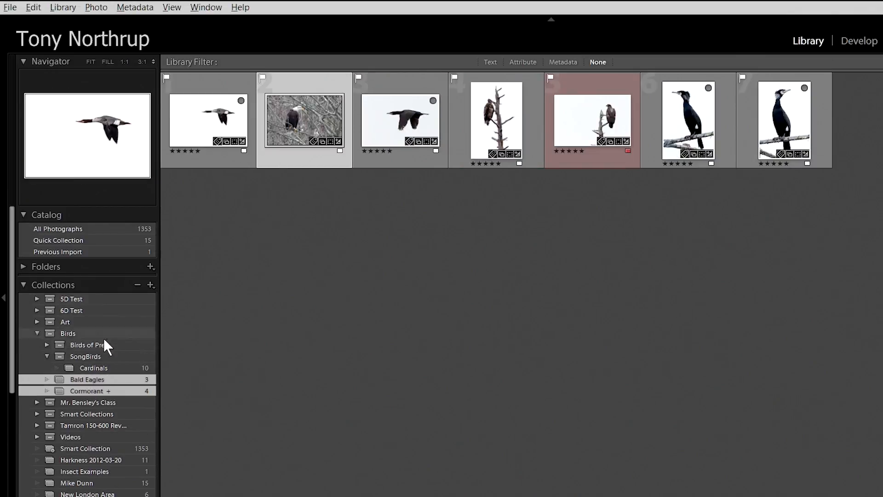